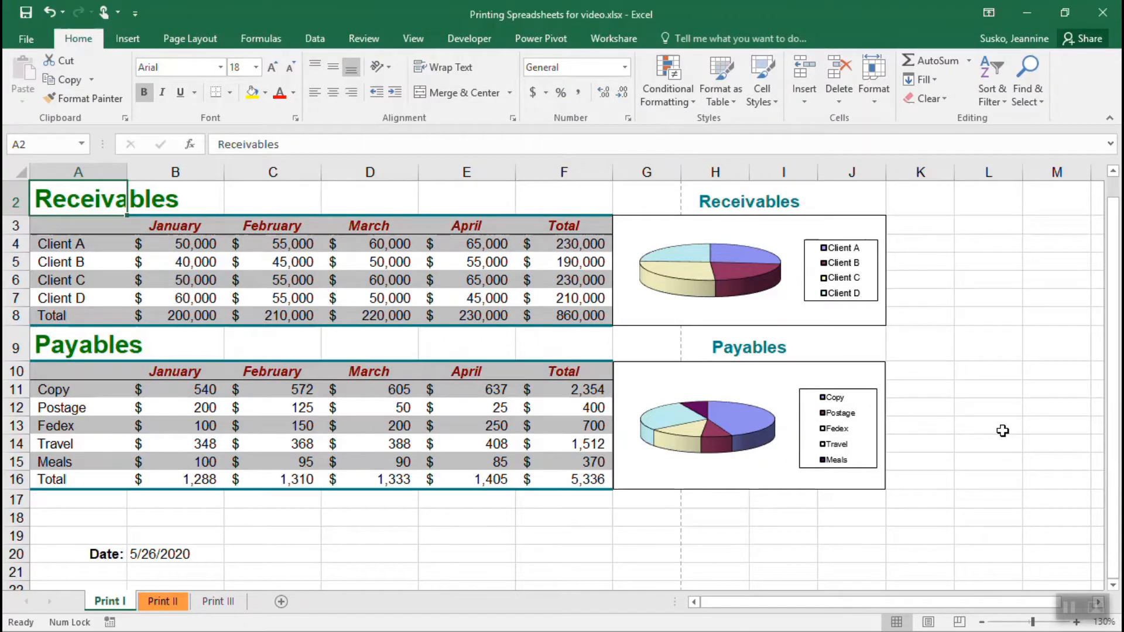
- Change the Print I sheet's page orientation to landscape in the print settings
click(24, 38)
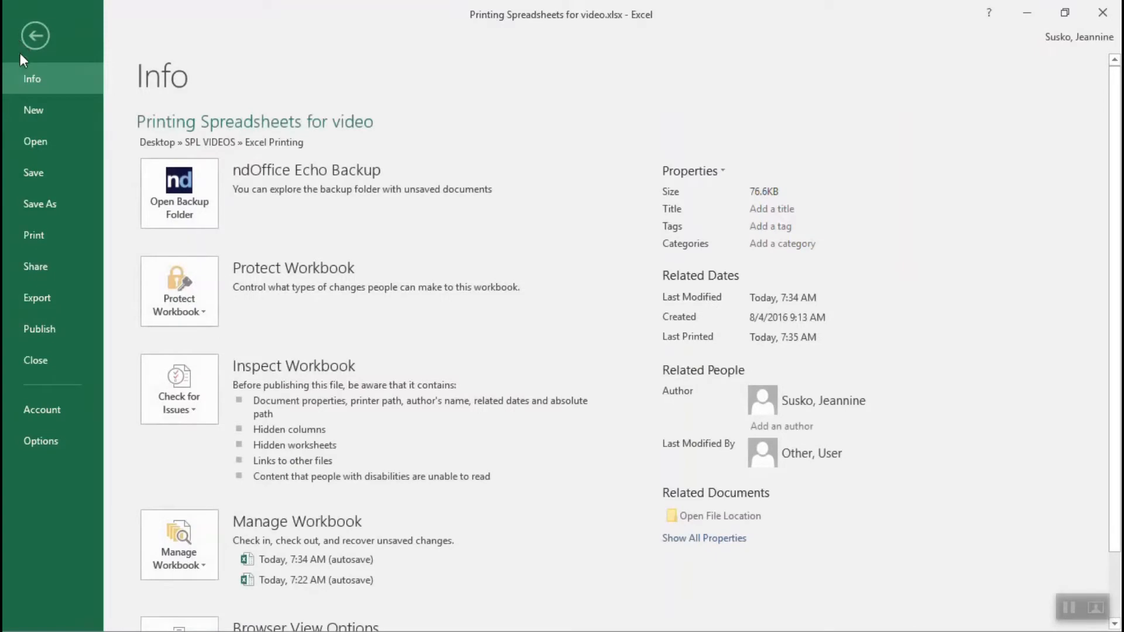
click(34, 234)
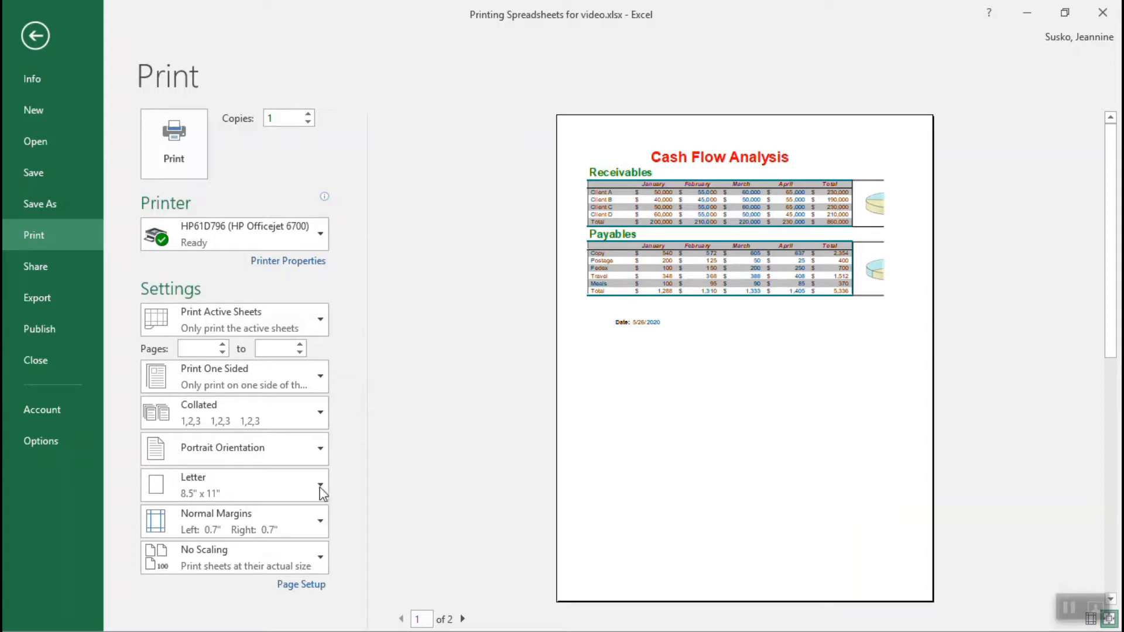
click(251, 451)
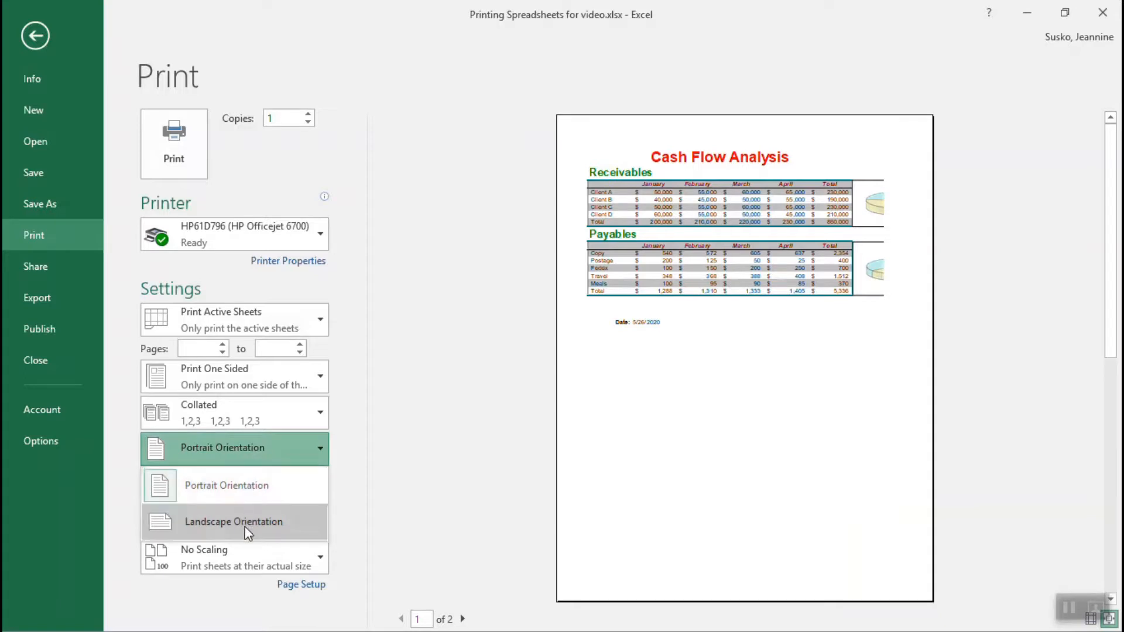
click(256, 518)
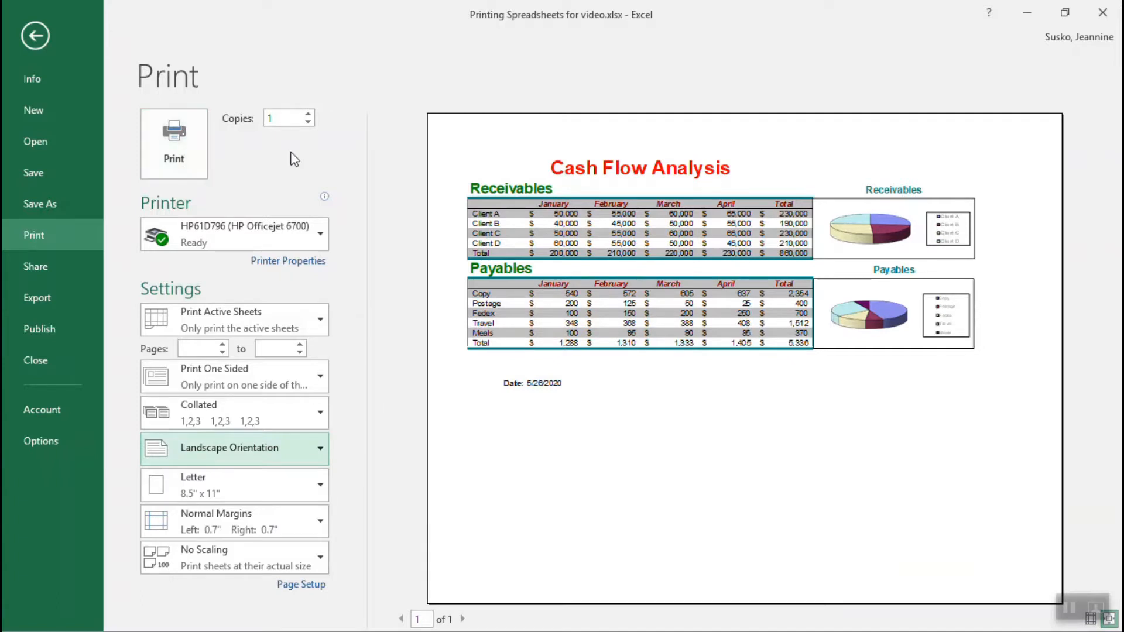
key(Escape)
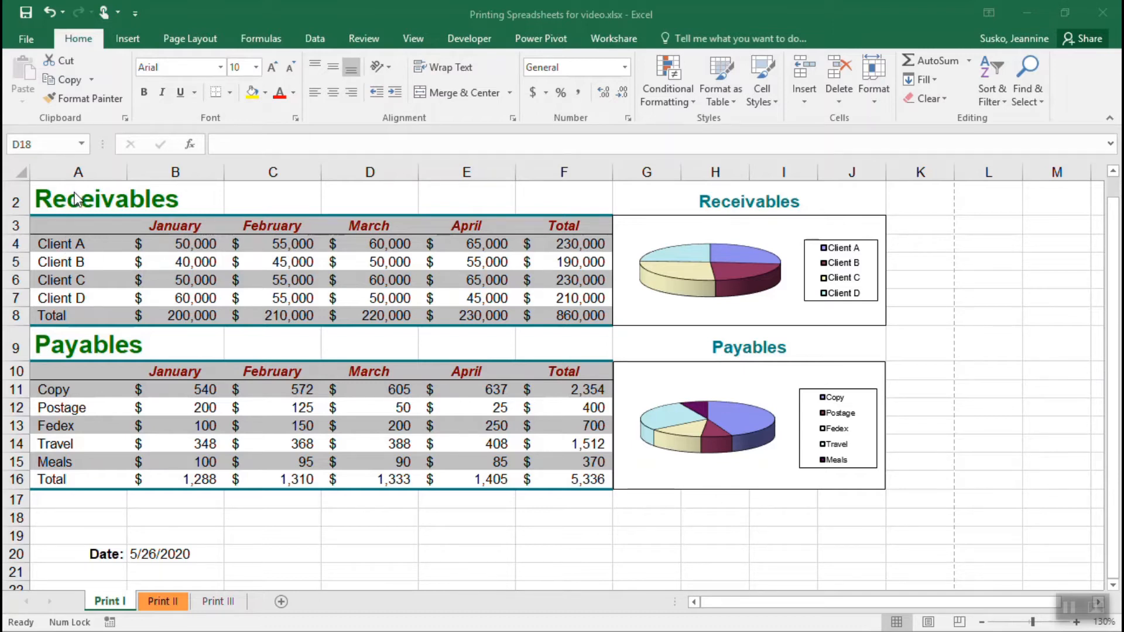
- Set the print area to the title and Receivables section with its chart, A1:J8
drag(73, 199, 791, 171)
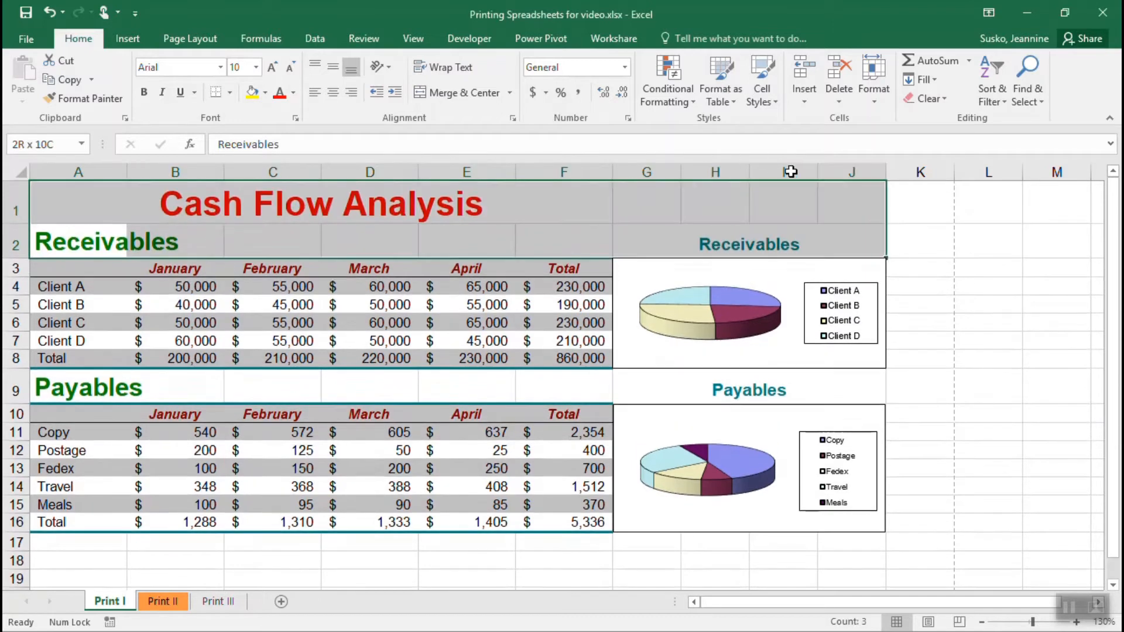
drag(101, 206, 809, 362)
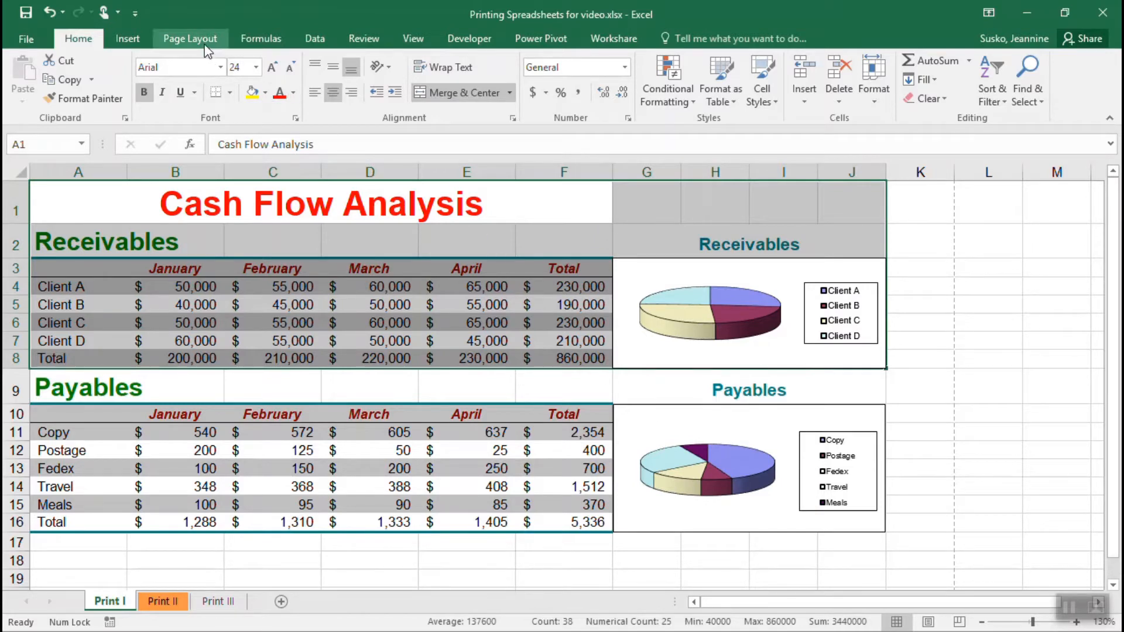
click(191, 38)
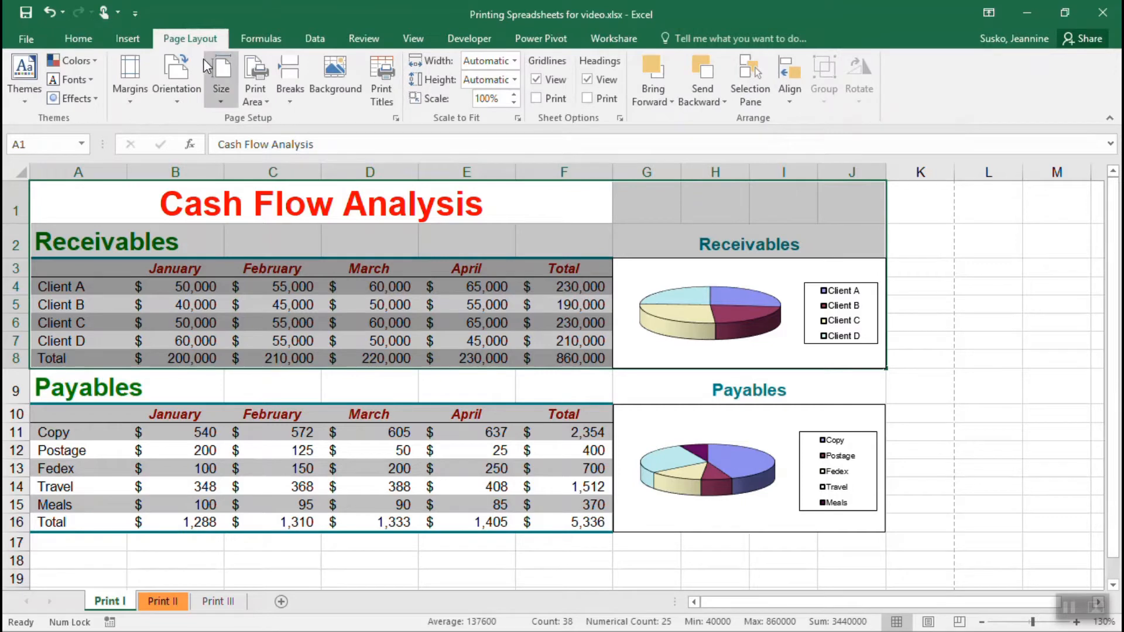
click(268, 105)
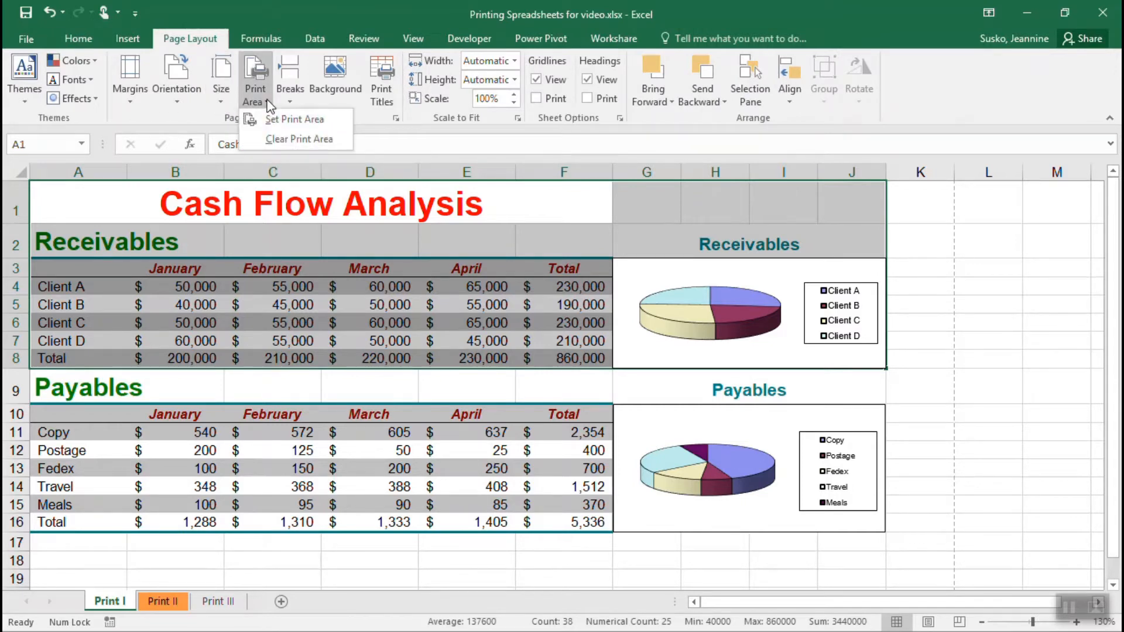
click(342, 123)
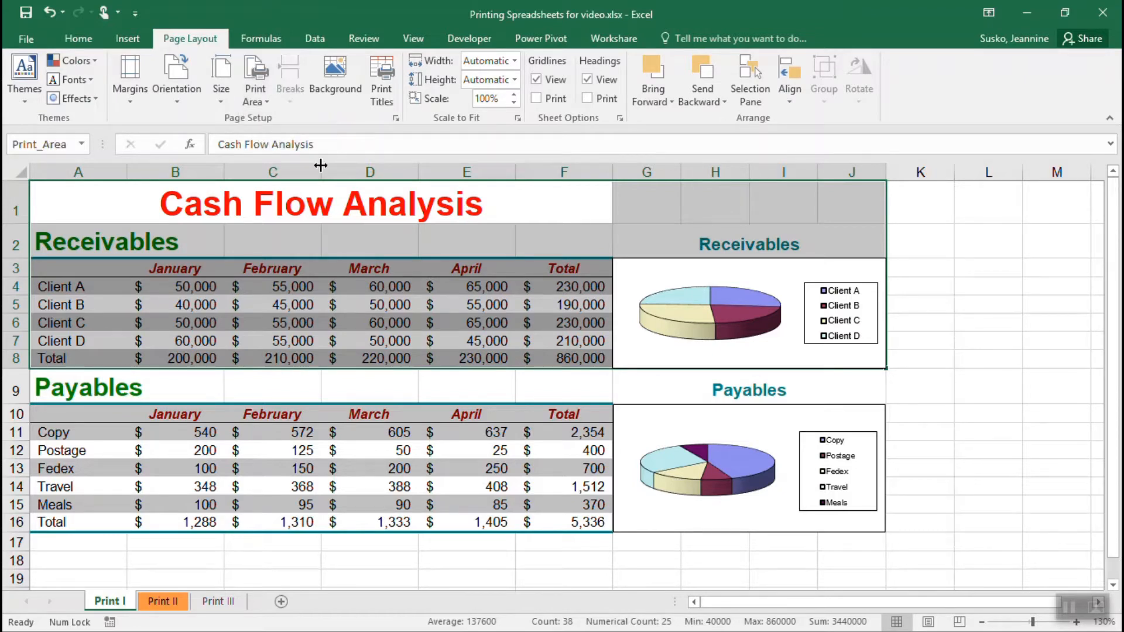
click(75, 381)
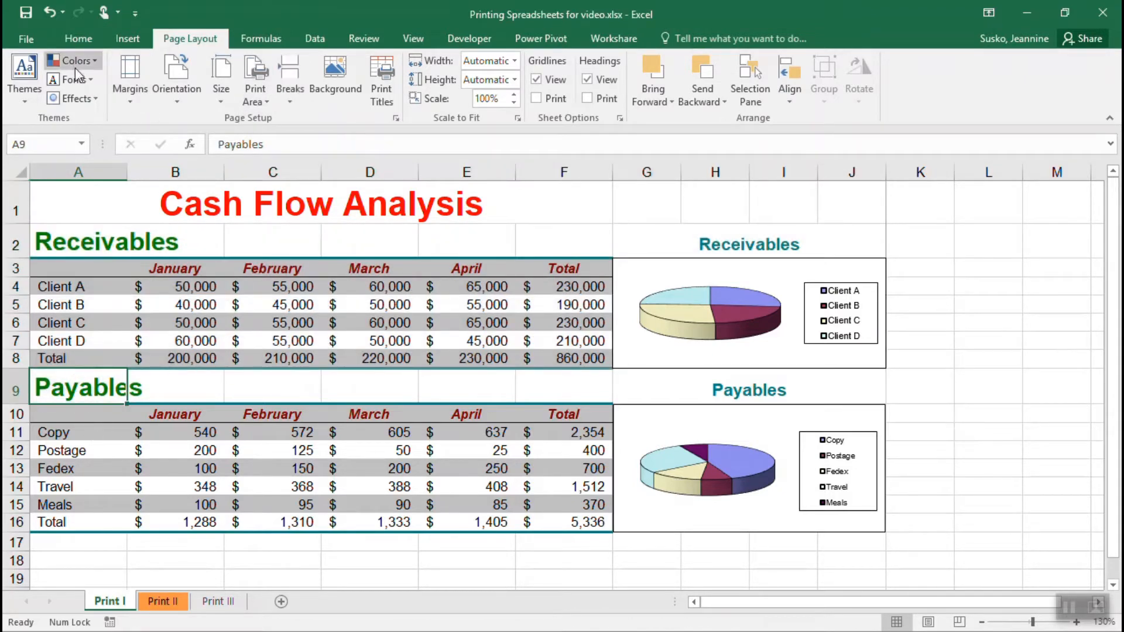
- Check the print preview of the Receivables-only print area and return to the worksheet
click(31, 41)
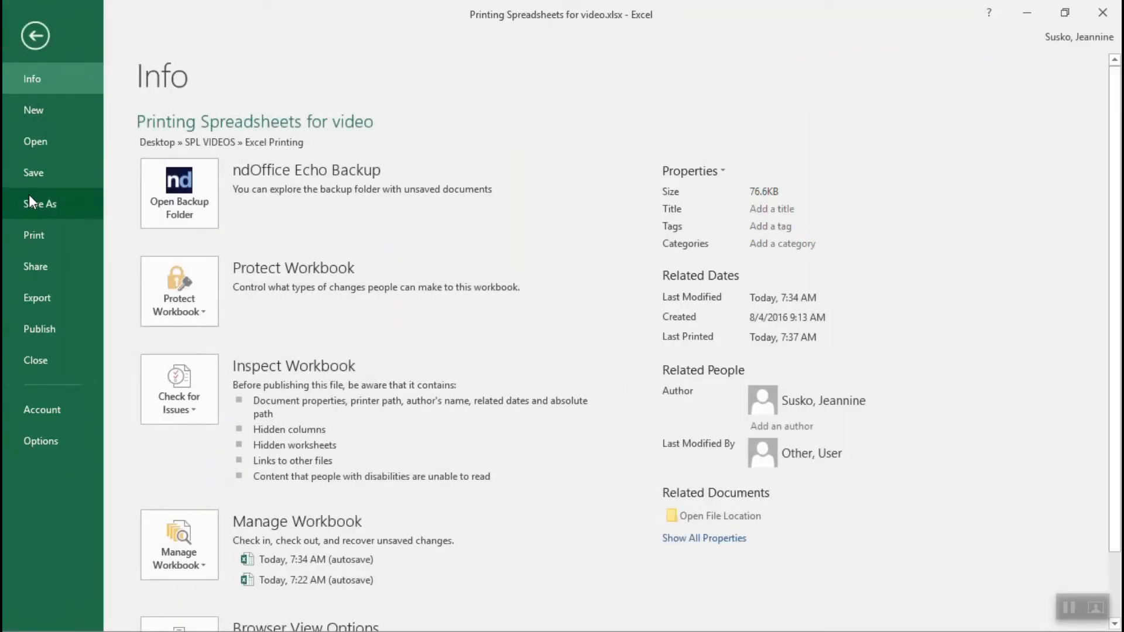
click(51, 237)
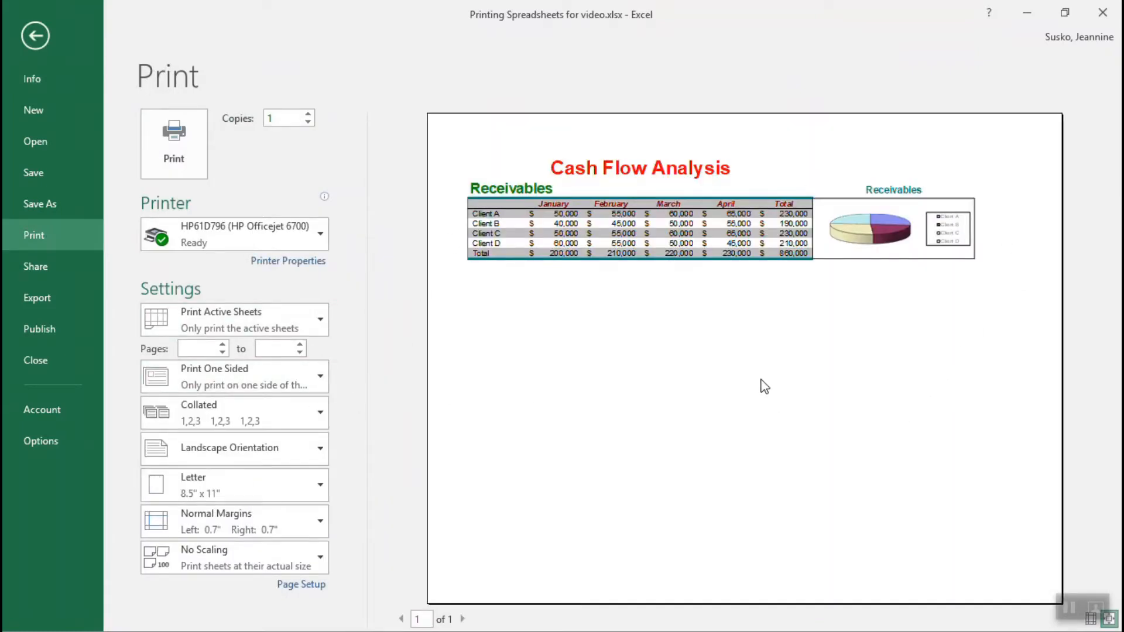
click(36, 36)
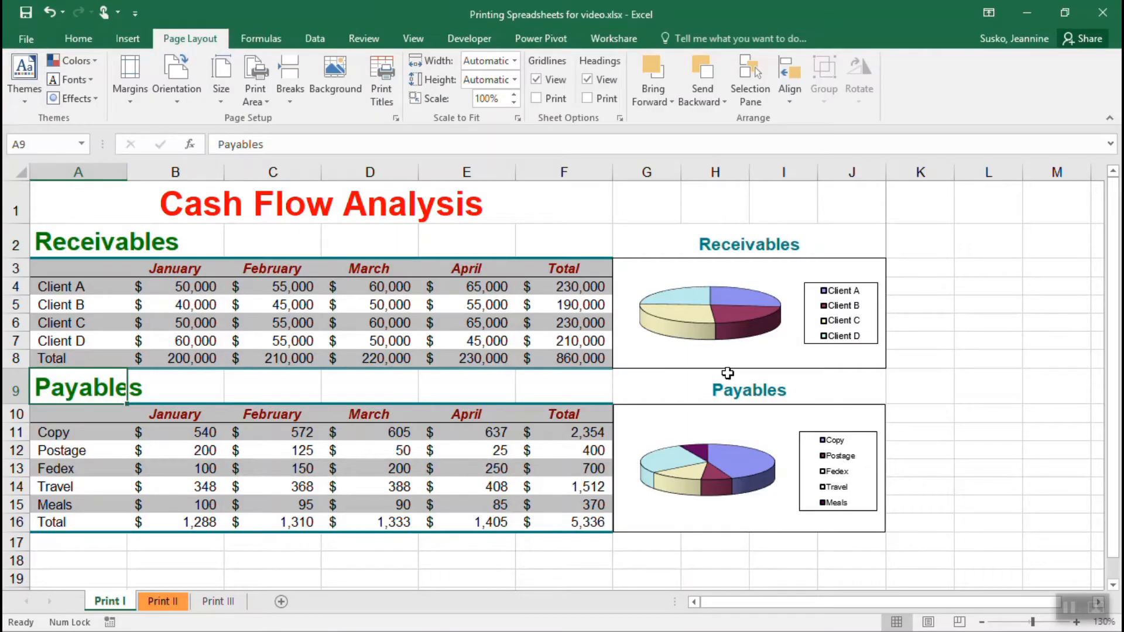
- Set the print area to the whole cash flow report, from the title through the date row, A1:J20
scroll(728, 373, down, 1)
scroll(728, 374, up, 1)
drag(67, 195, 752, 546)
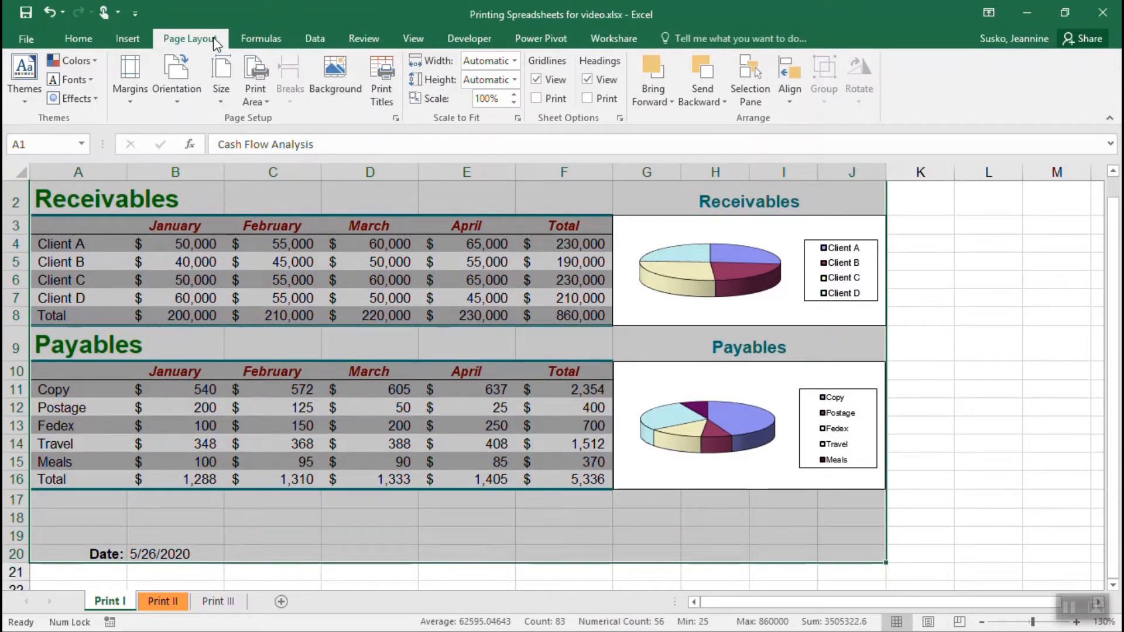
click(269, 108)
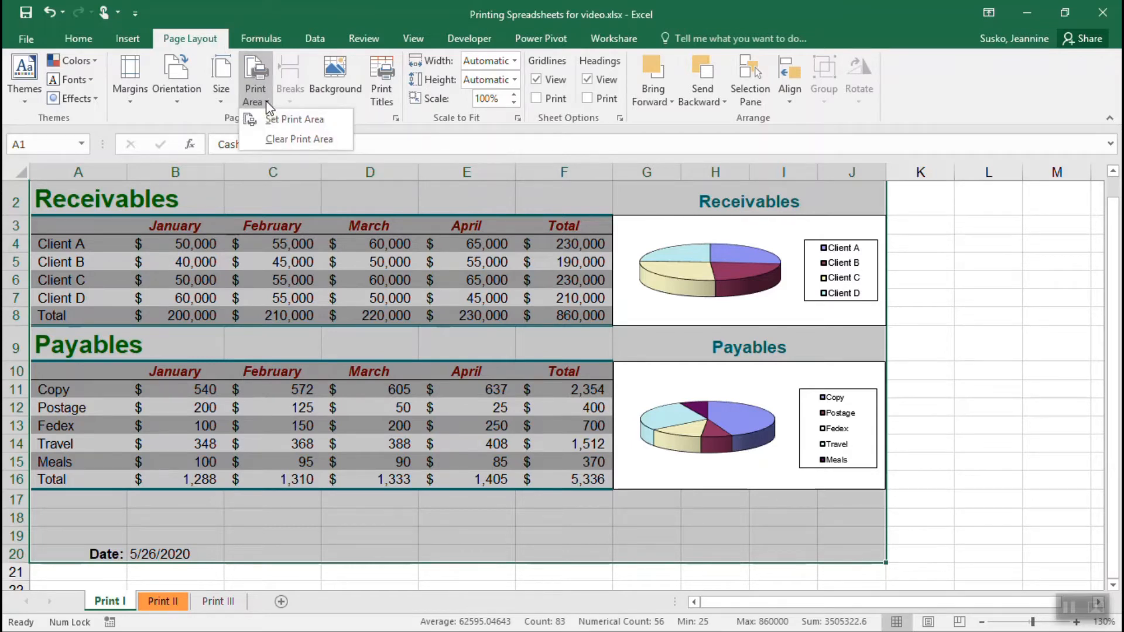
click(339, 123)
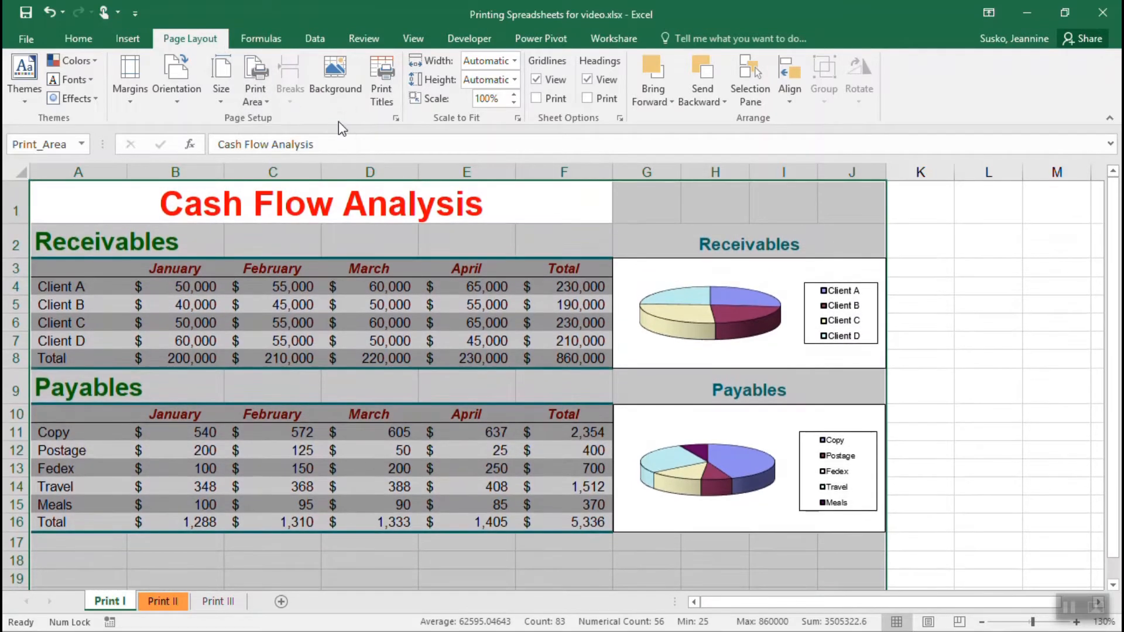
click(319, 197)
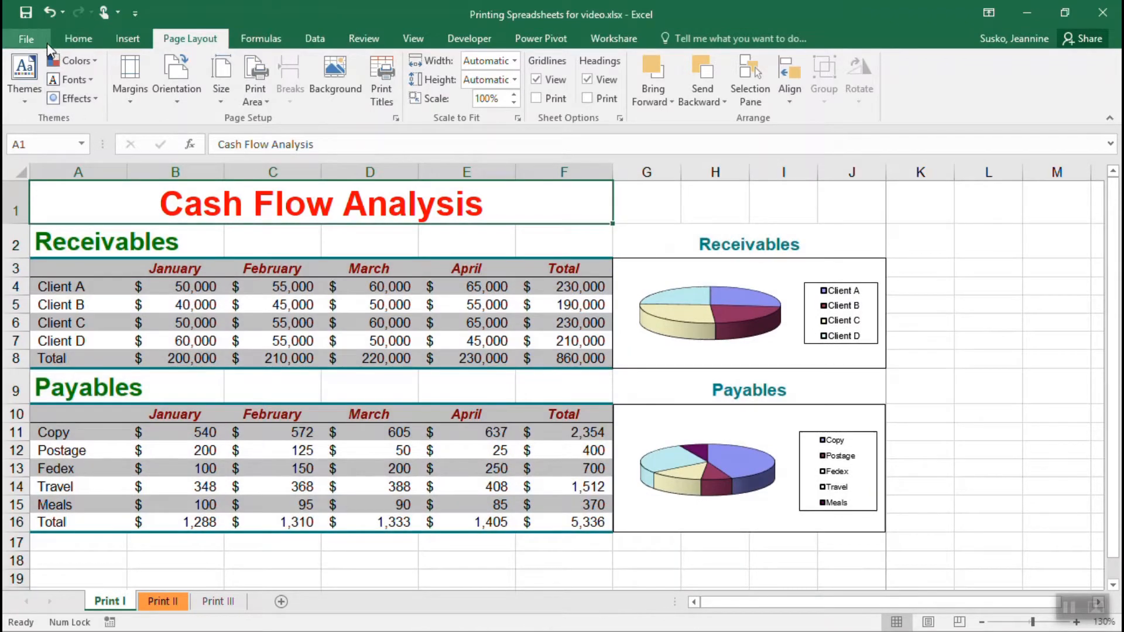
- Center the printout horizontally on the page through the custom margins in the print settings
click(28, 40)
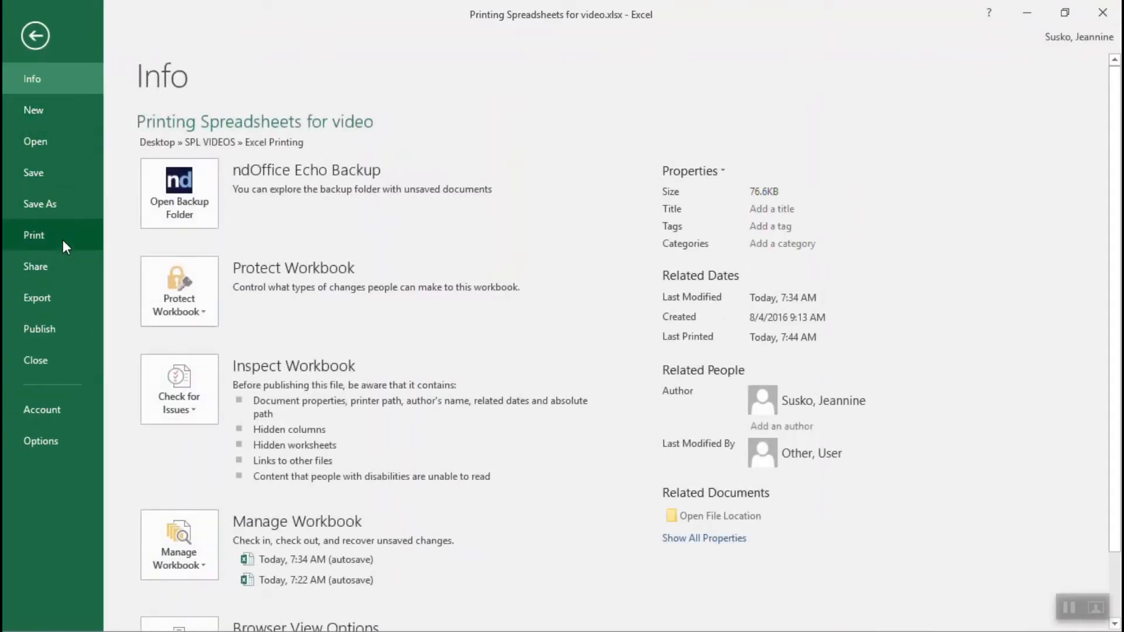
click(62, 240)
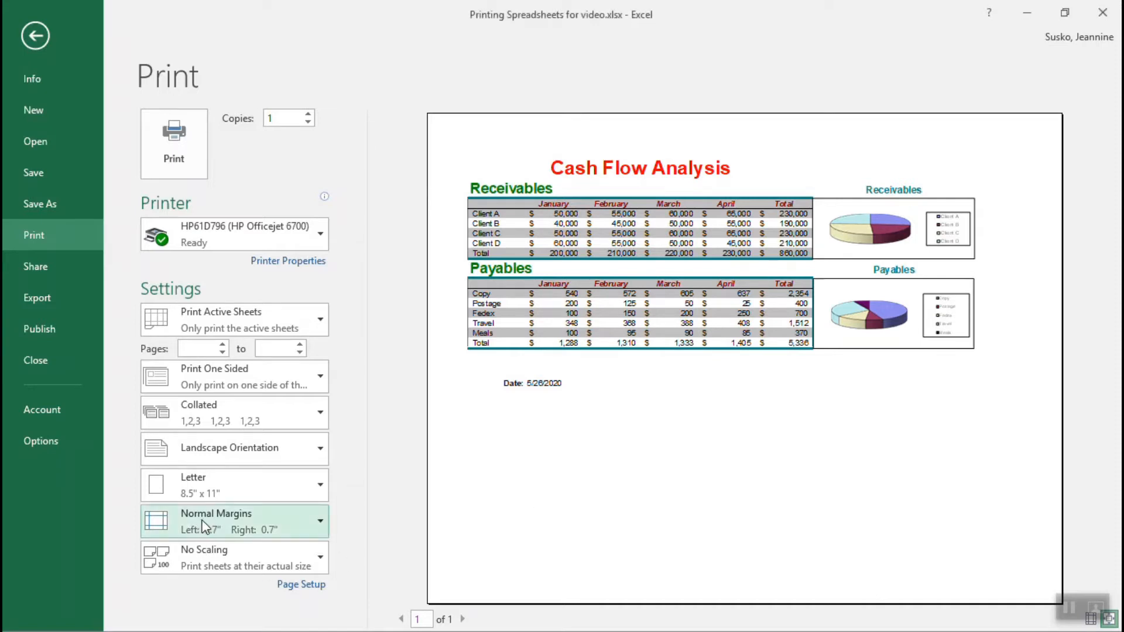
click(294, 522)
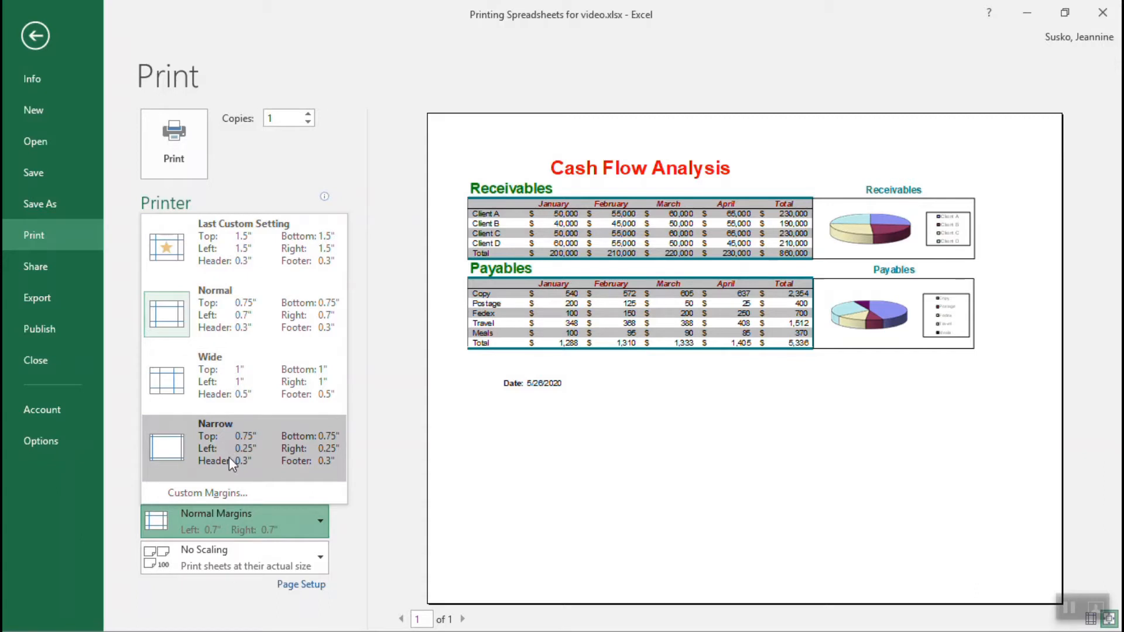
click(258, 494)
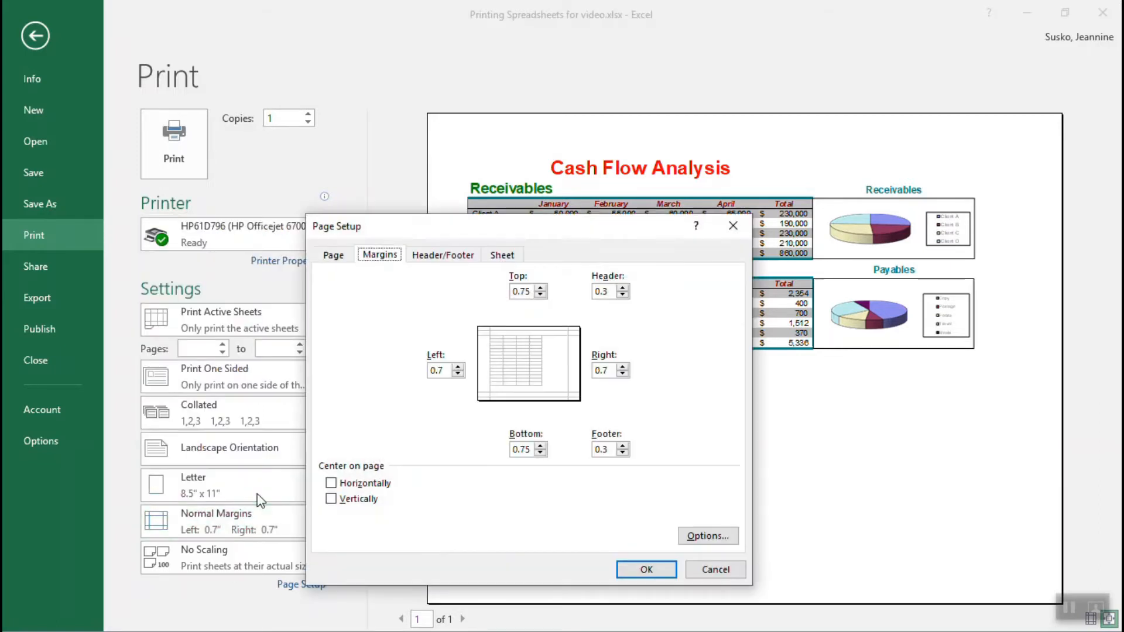
drag(508, 223, 589, 81)
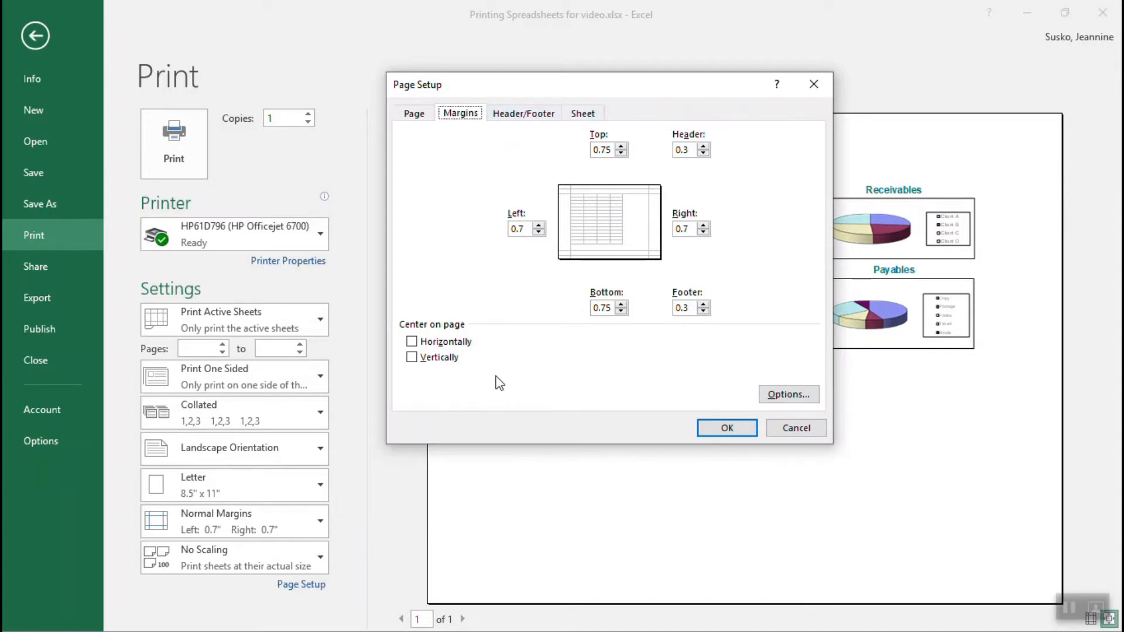
click(412, 346)
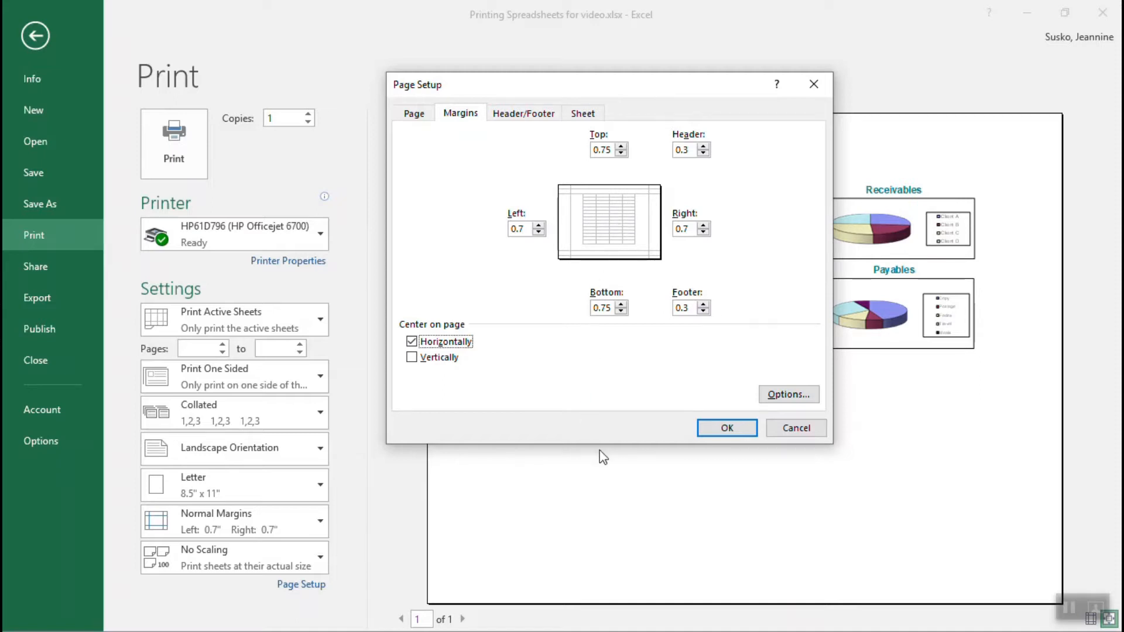
click(727, 428)
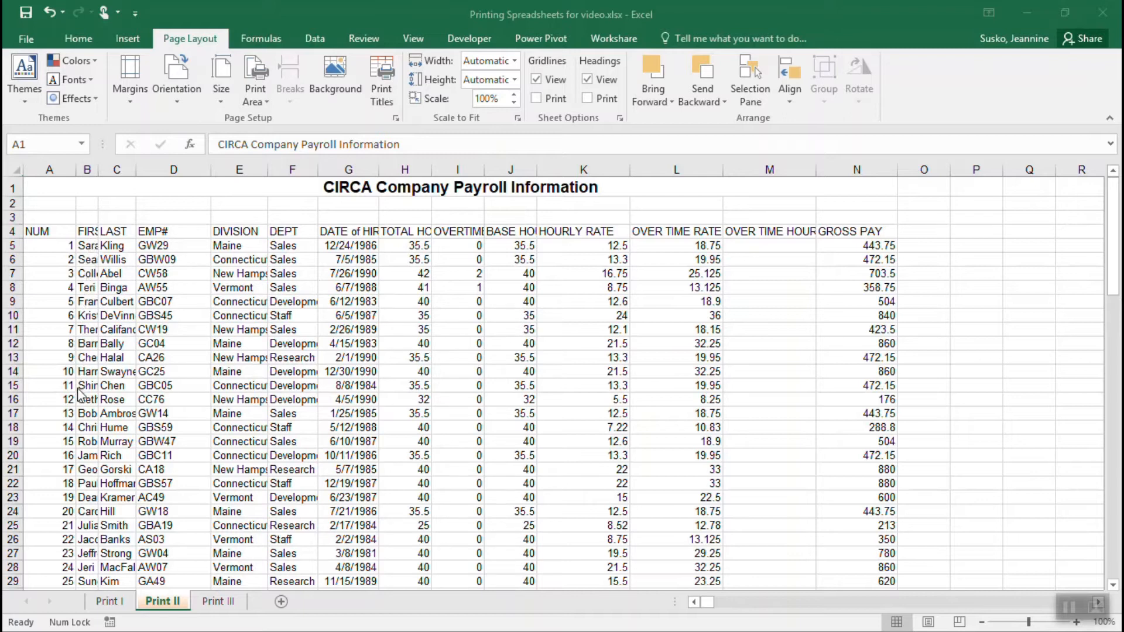
- Autofit the widths of columns A through N on the Print II sheet to their contents
click(86, 243)
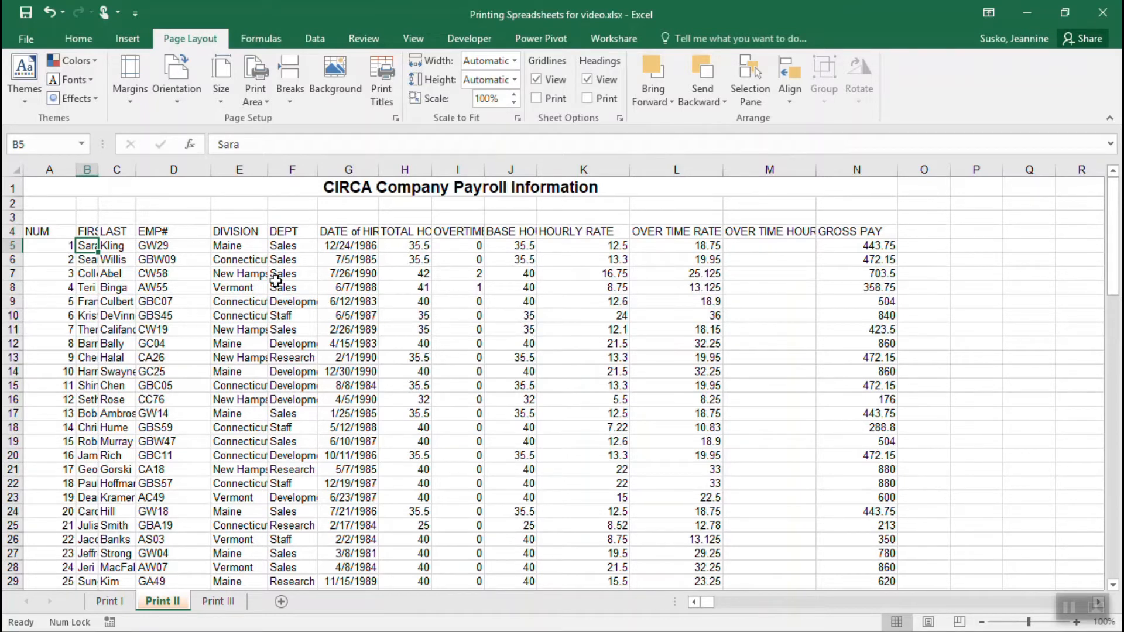
click(70, 168)
drag(70, 168, 830, 168)
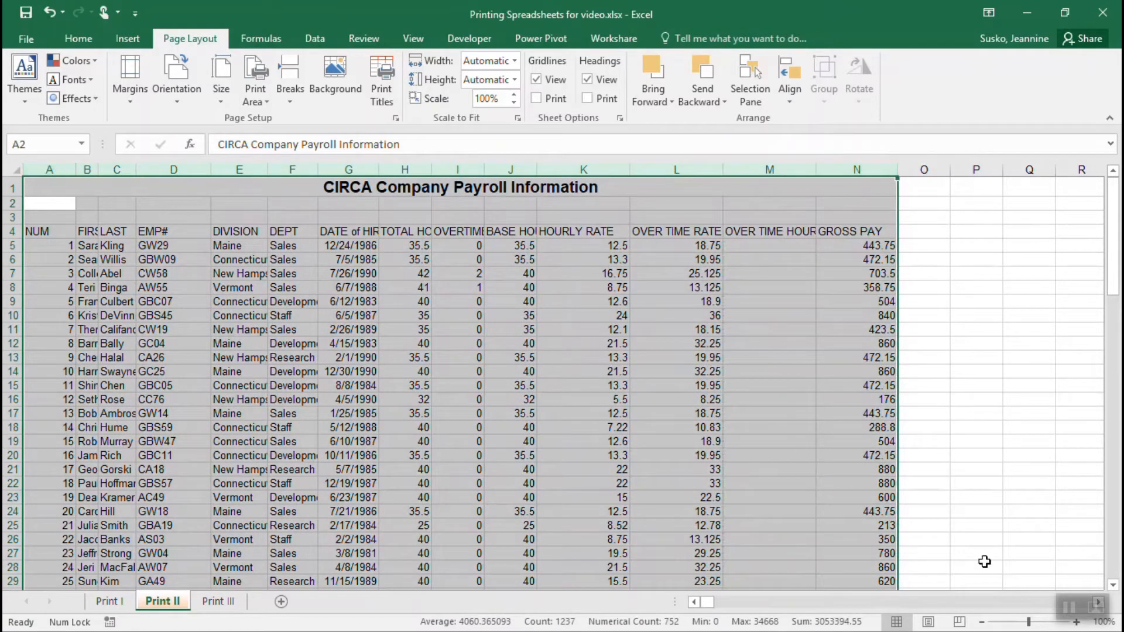
double_click(211, 172)
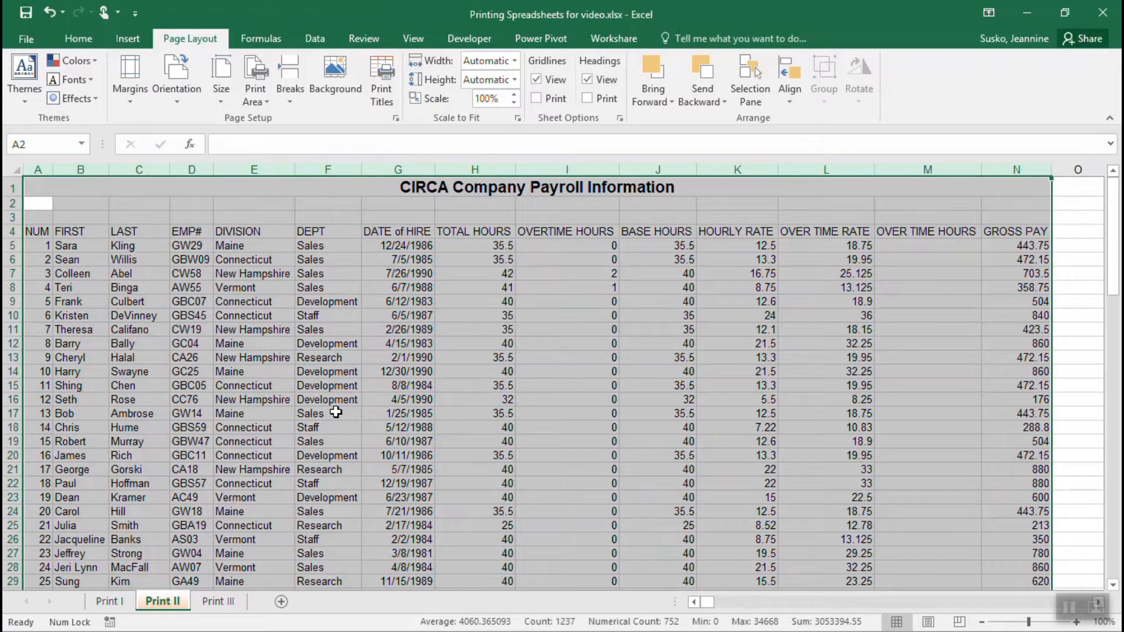
click(243, 354)
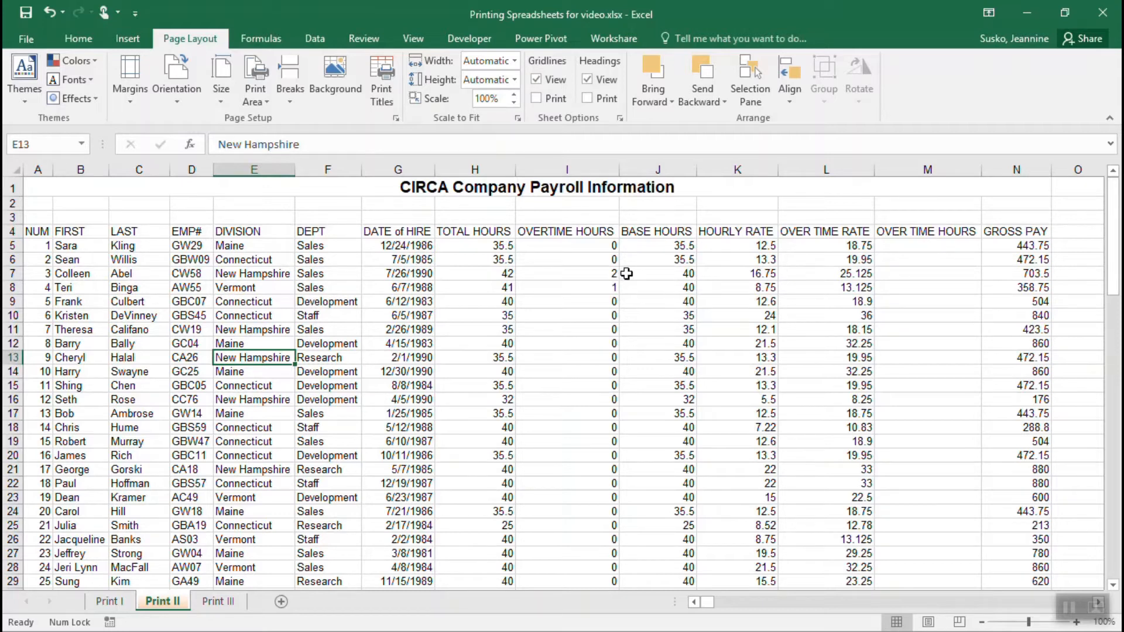
- Apply Wrap Text to the header cells from TOTAL HOURS to GROSS PAY, H4:N4
drag(468, 232, 1017, 232)
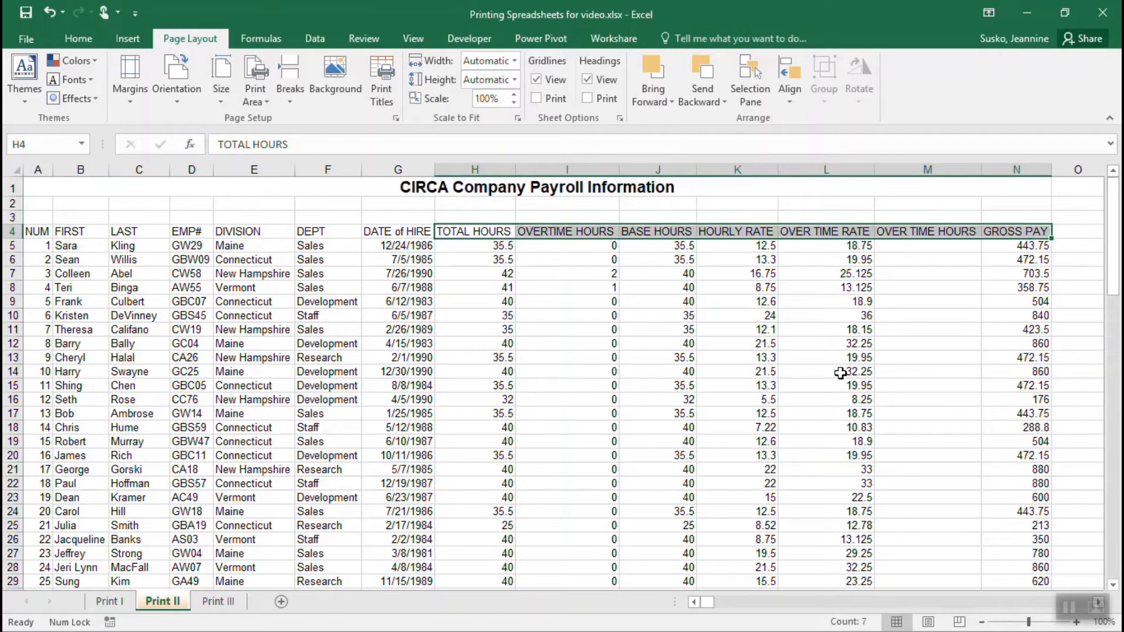
click(79, 40)
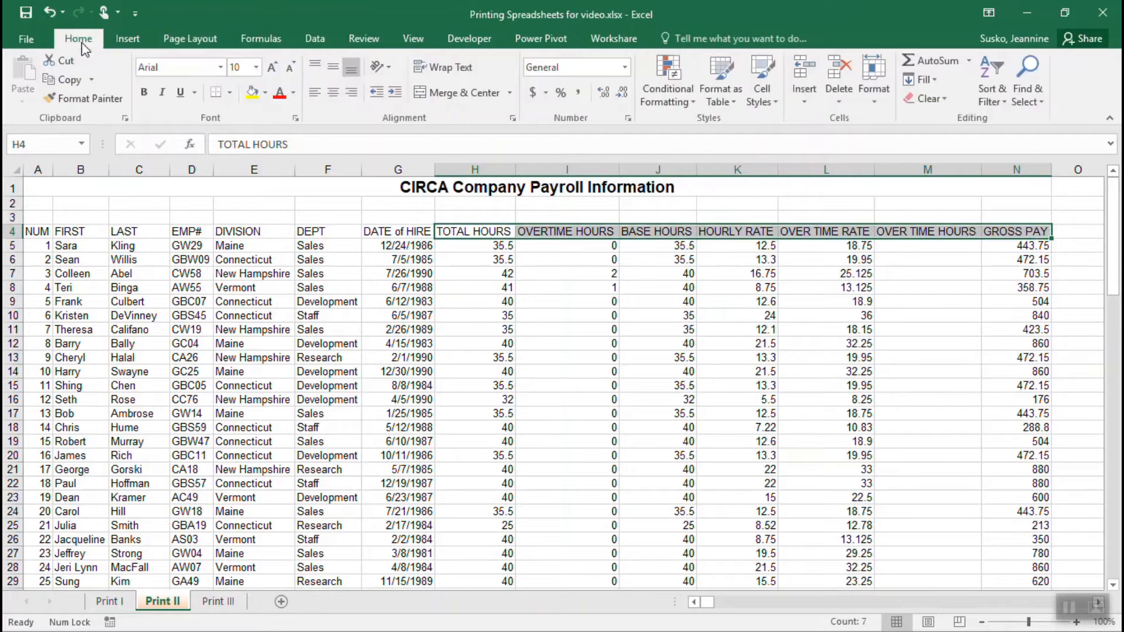
click(468, 68)
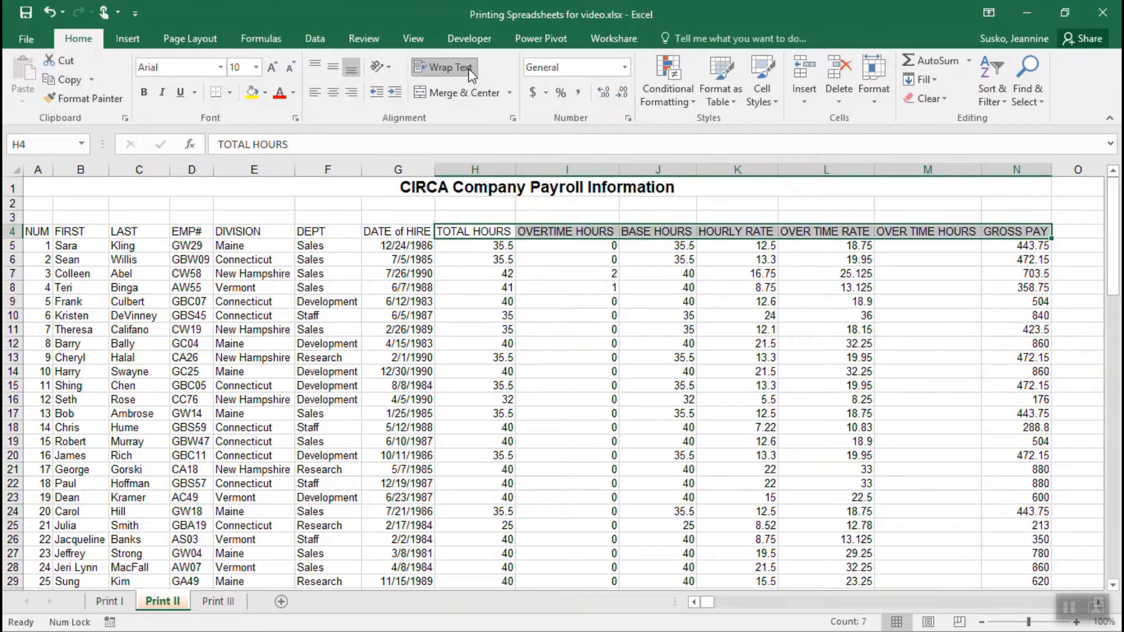
click(588, 412)
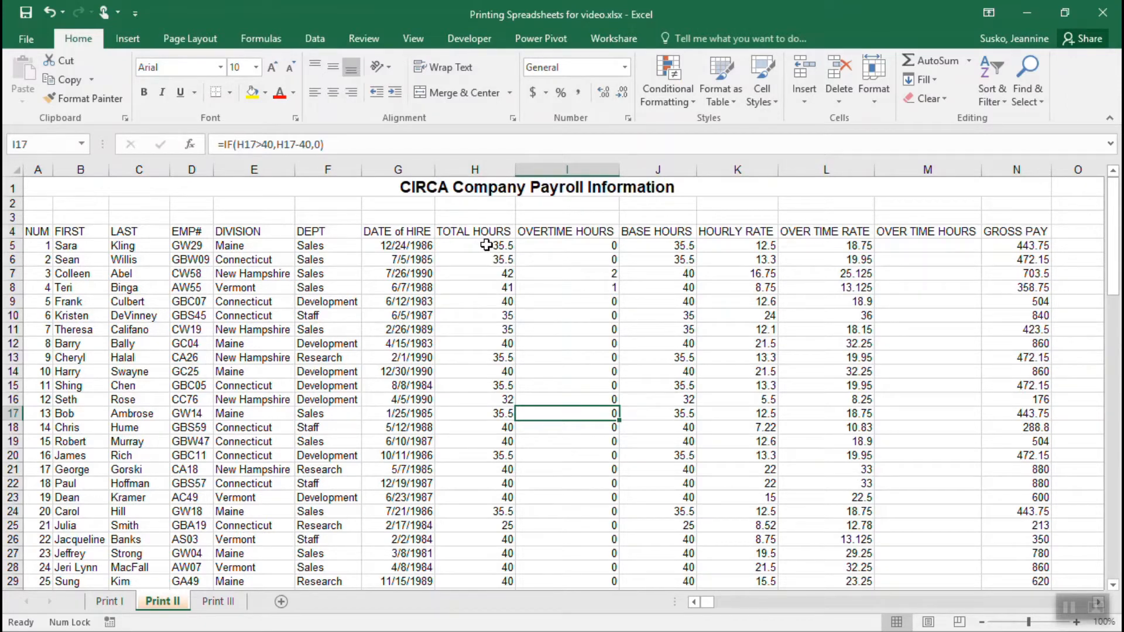
- Narrow the TOTAL HOURS column H and increase the height of row 4 so its header wraps onto two lines
scroll(479, 305, down, 8)
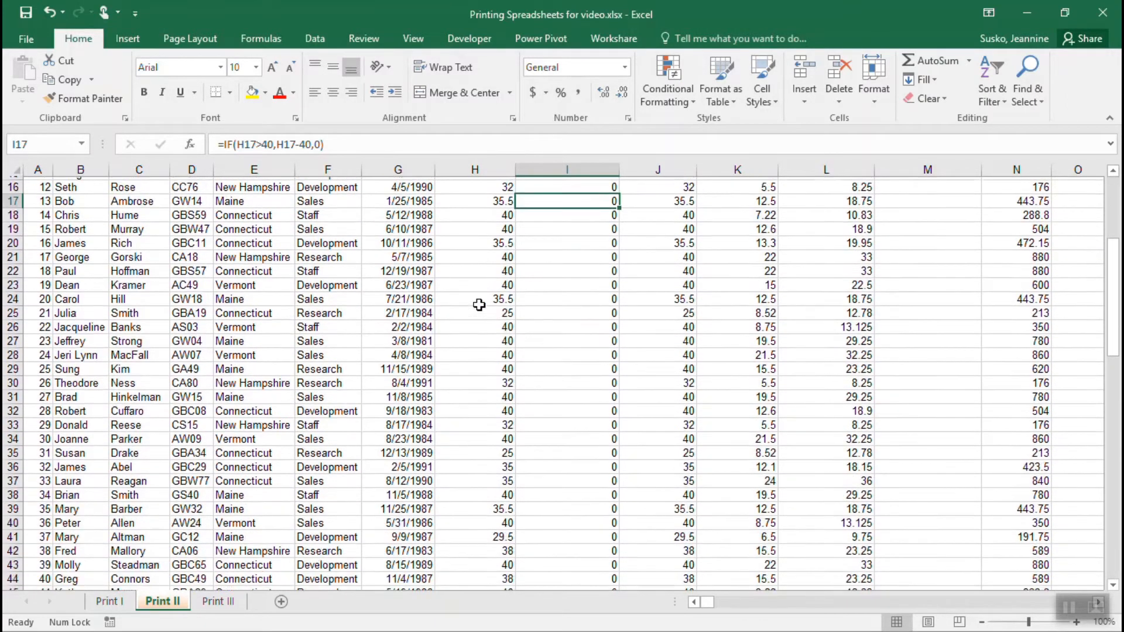
scroll(479, 306, down, 16)
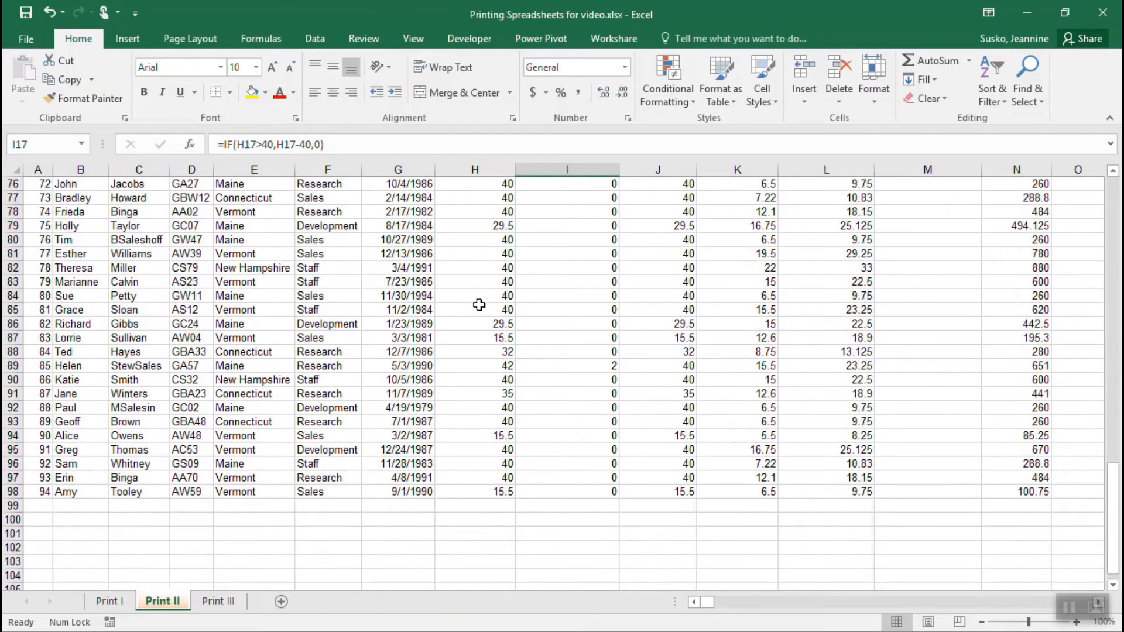
scroll(479, 305, up, 20)
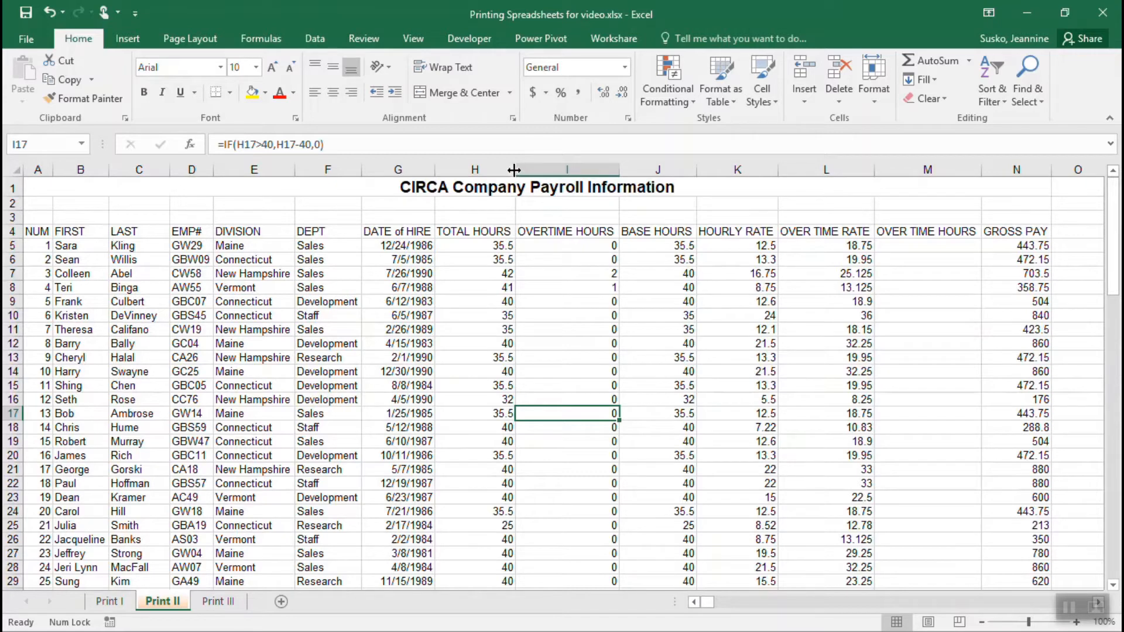
drag(514, 170, 478, 174)
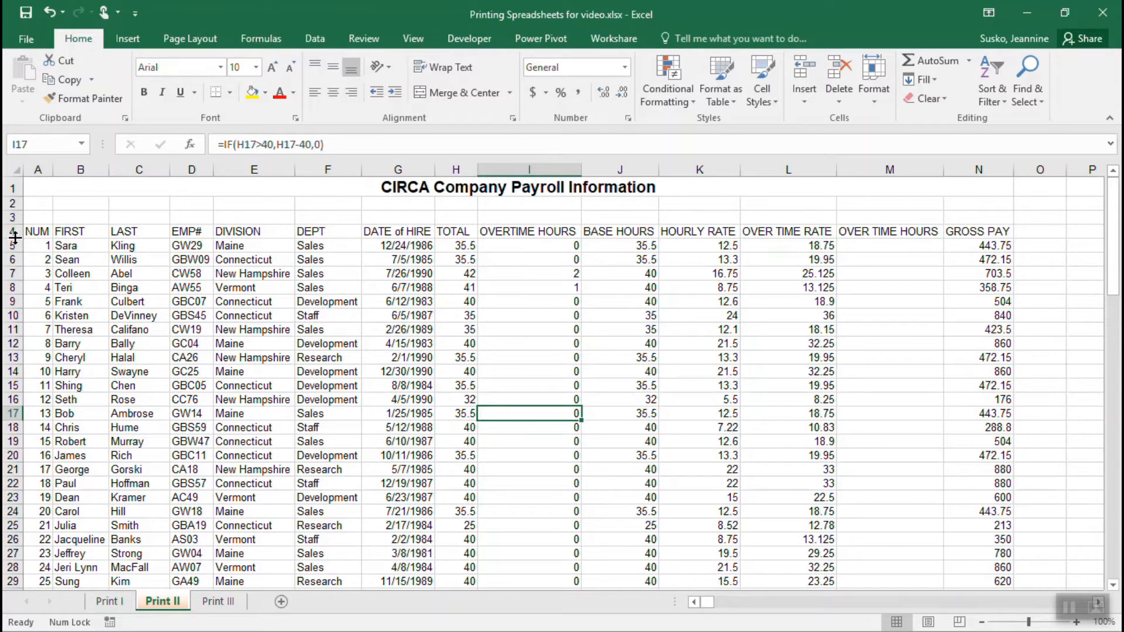
drag(15, 237, 11, 253)
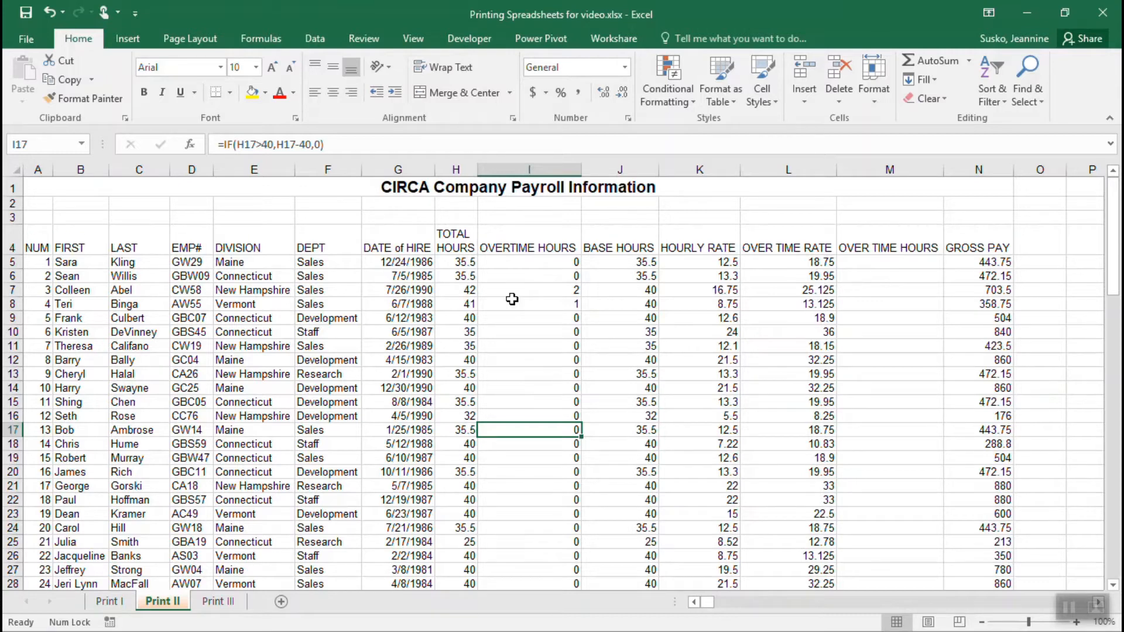
drag(480, 170, 481, 170)
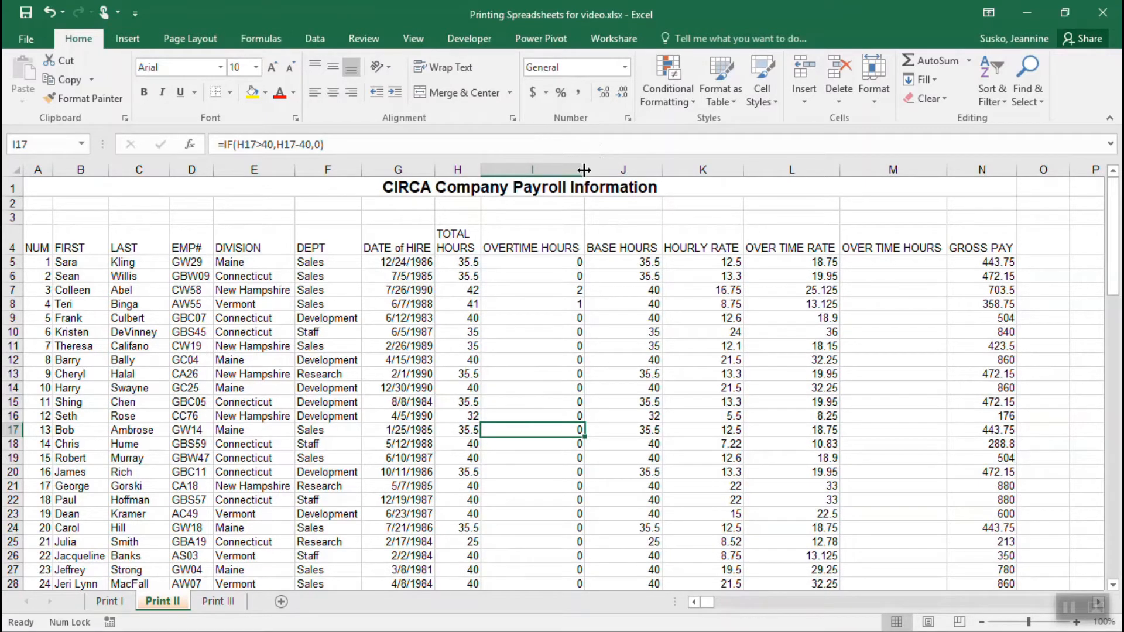
- Narrow columns I through N, from OVERTIME HOURS to GROSS PAY, so each header wraps onto two lines
drag(584, 170, 542, 170)
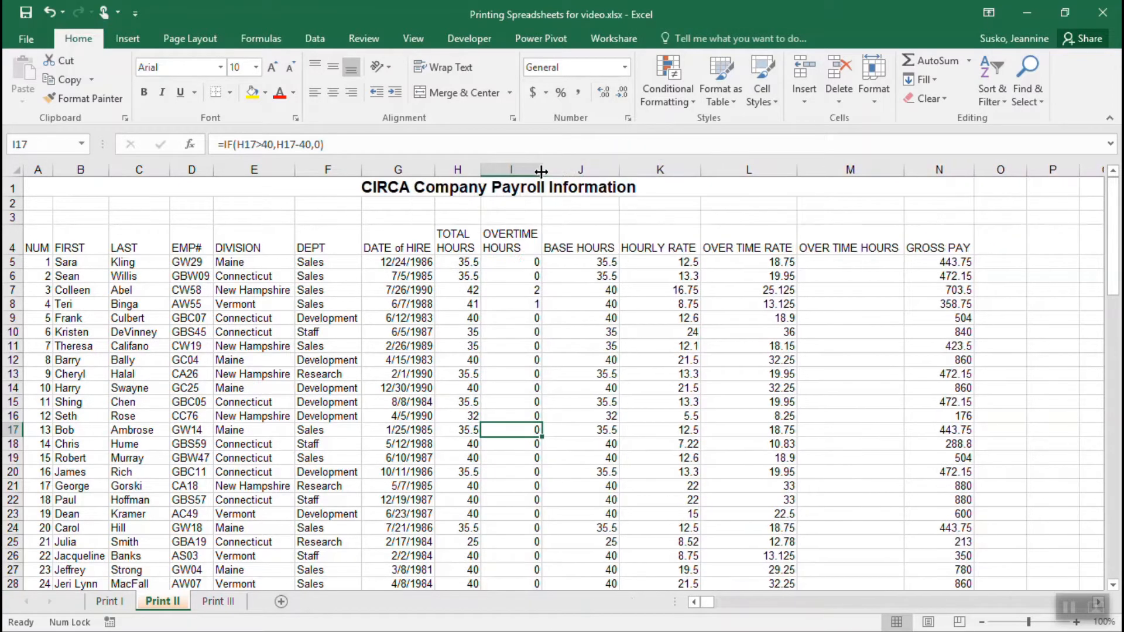
drag(619, 170, 590, 171)
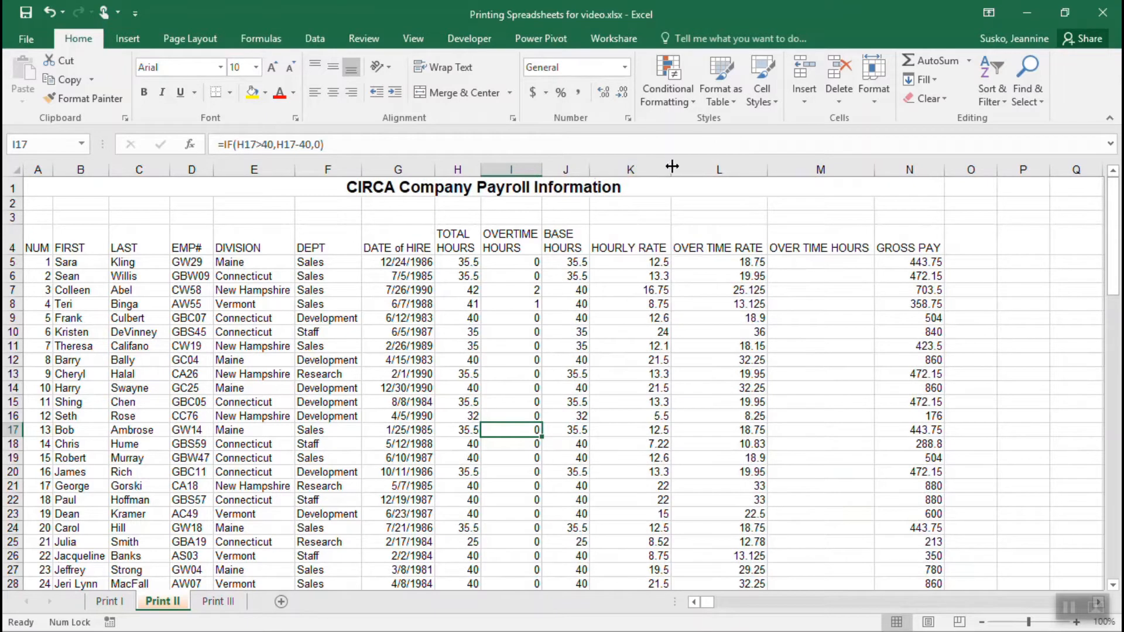
drag(672, 171, 639, 173)
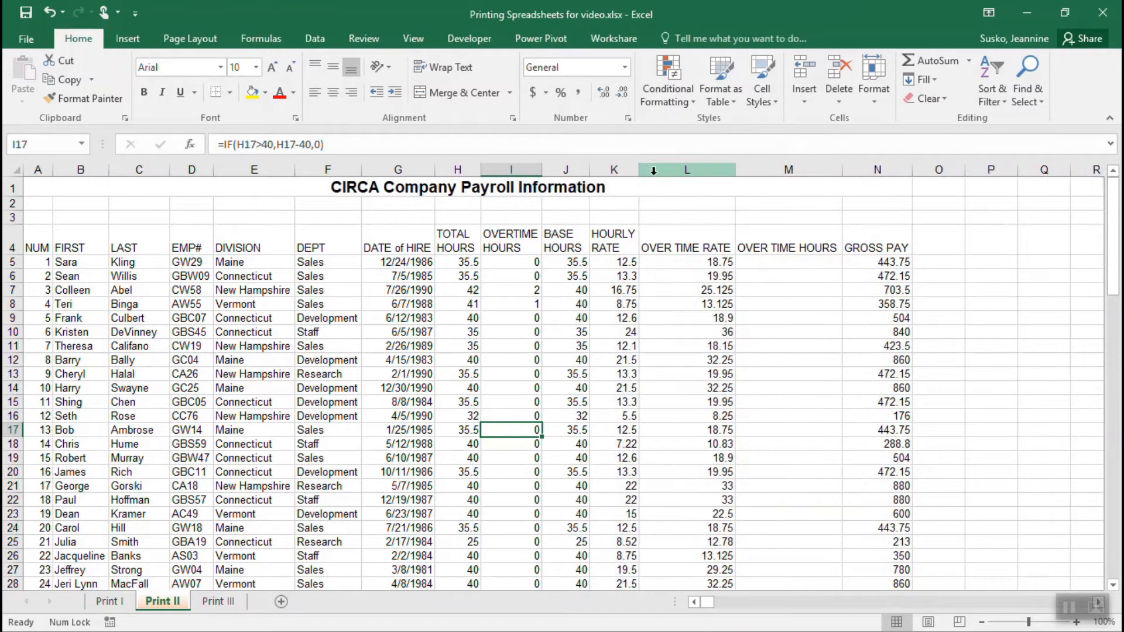
drag(735, 165, 703, 167)
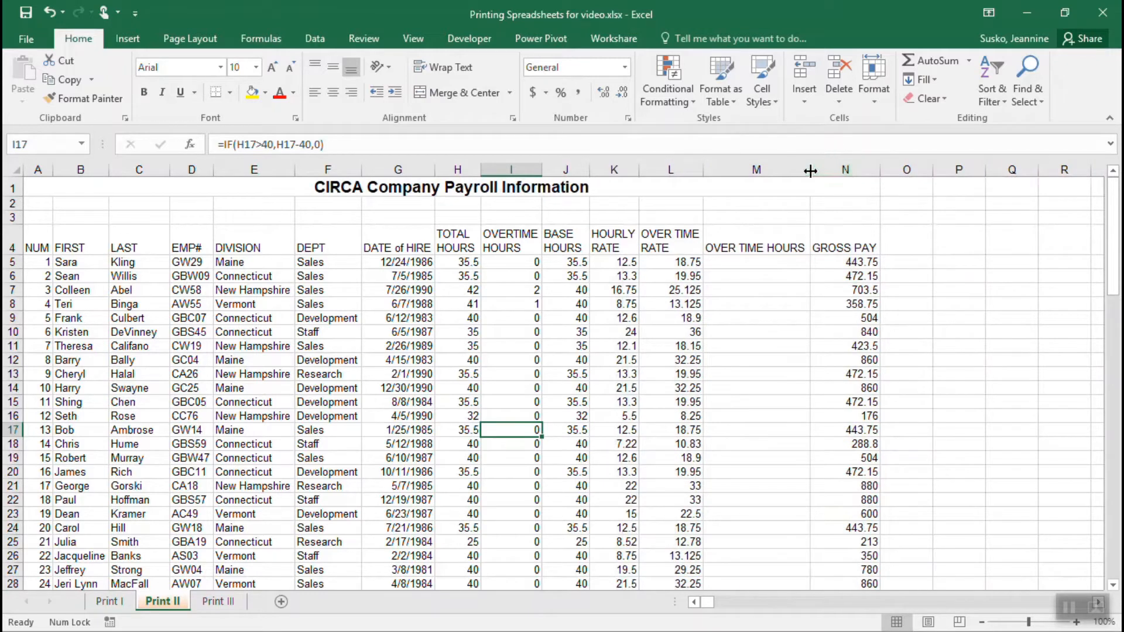
drag(810, 170, 770, 169)
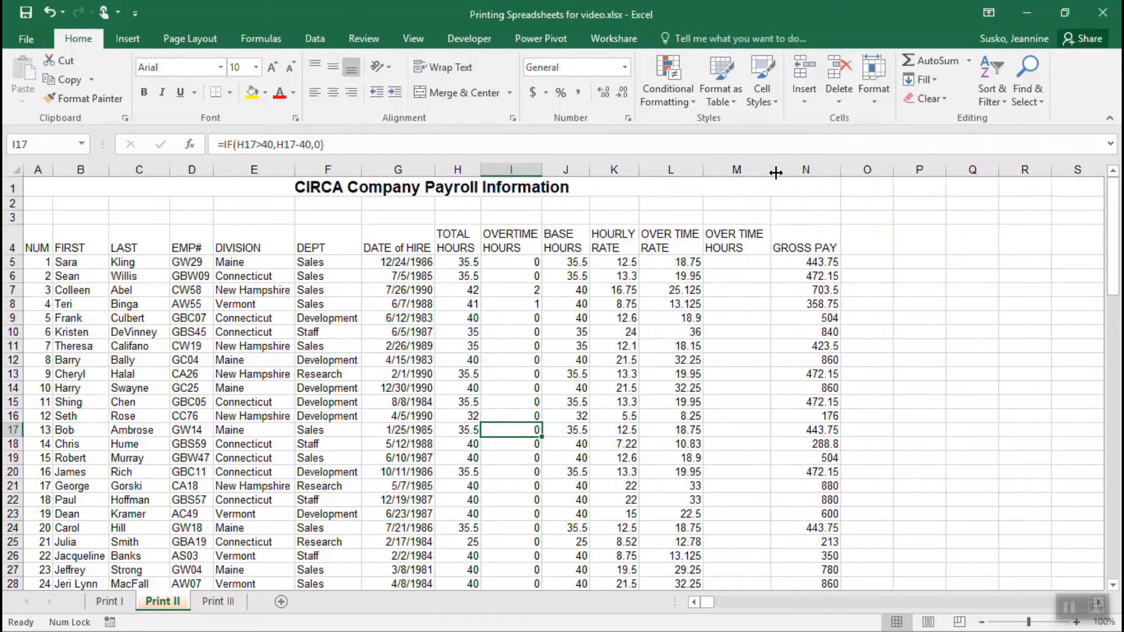
drag(827, 166, 823, 170)
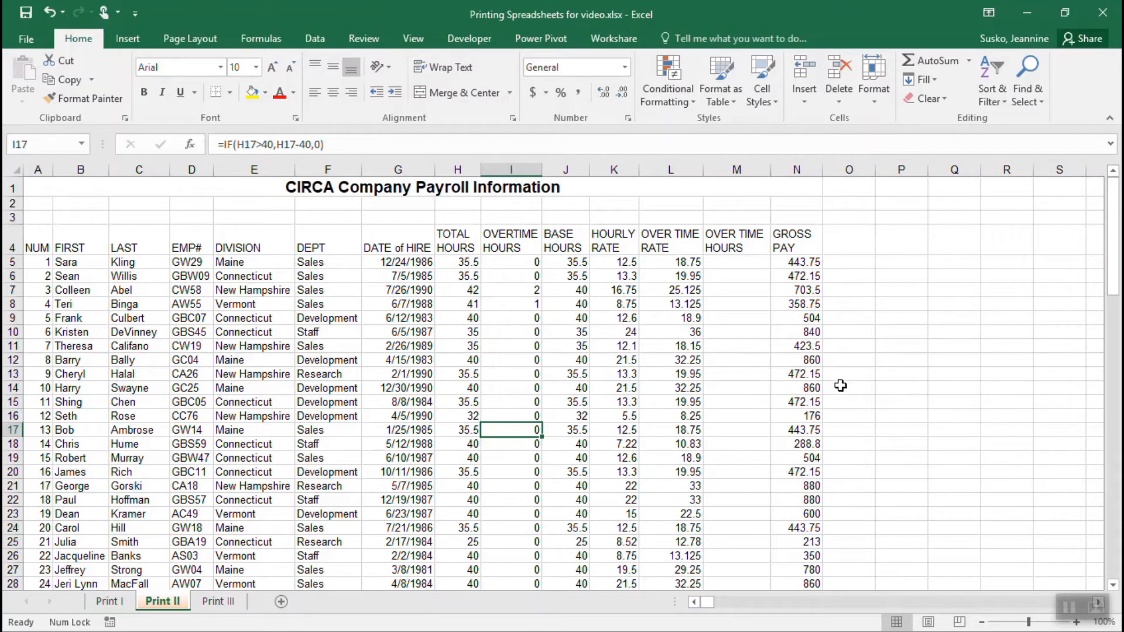
- Center the header cells from NUM to GROSS PAY, A4:N4, horizontally
drag(805, 240, 43, 245)
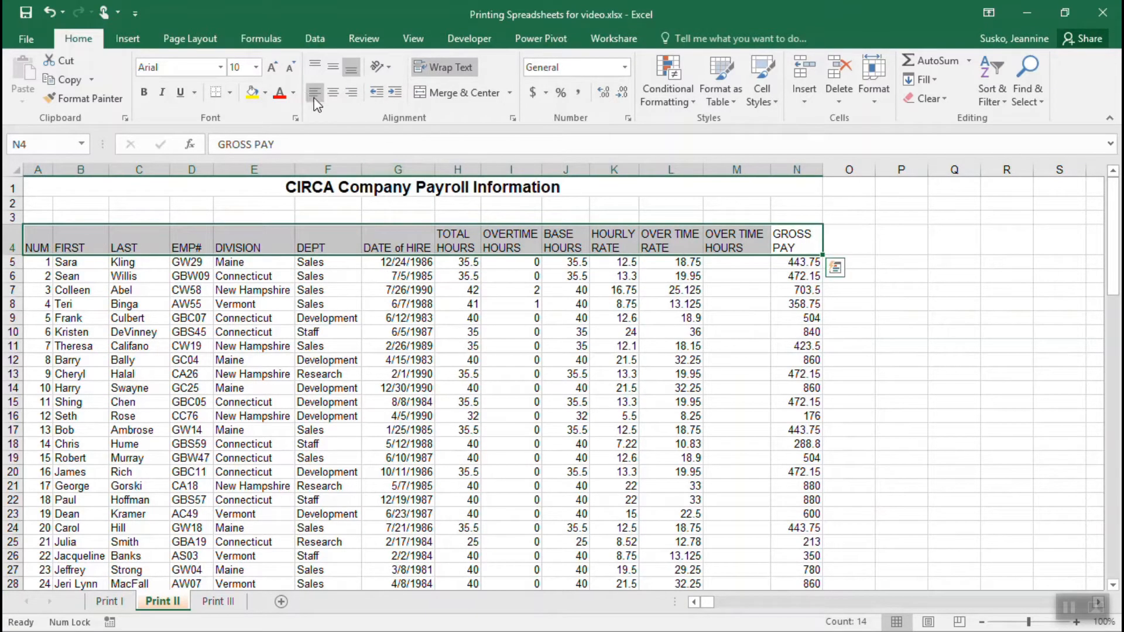
key(Return)
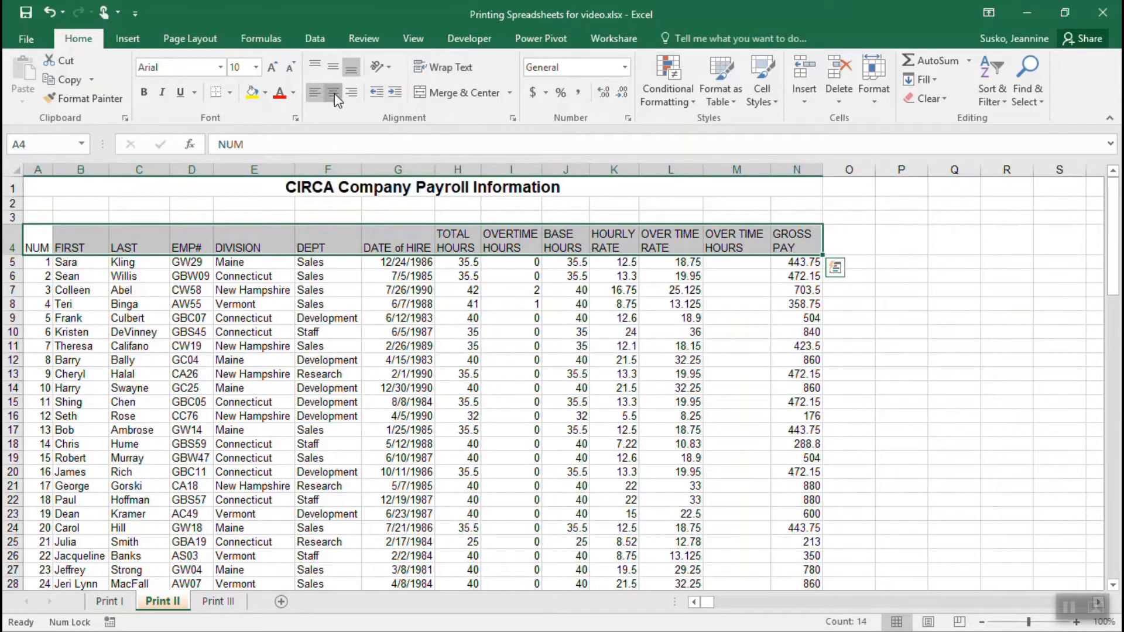
click(334, 93)
click(350, 95)
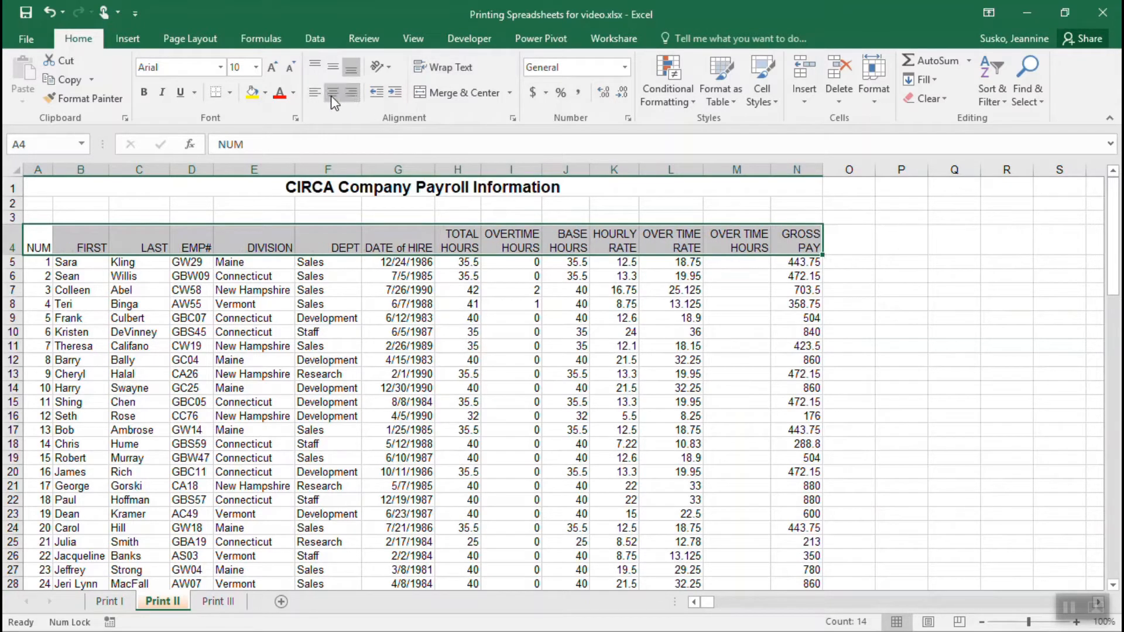
click(331, 96)
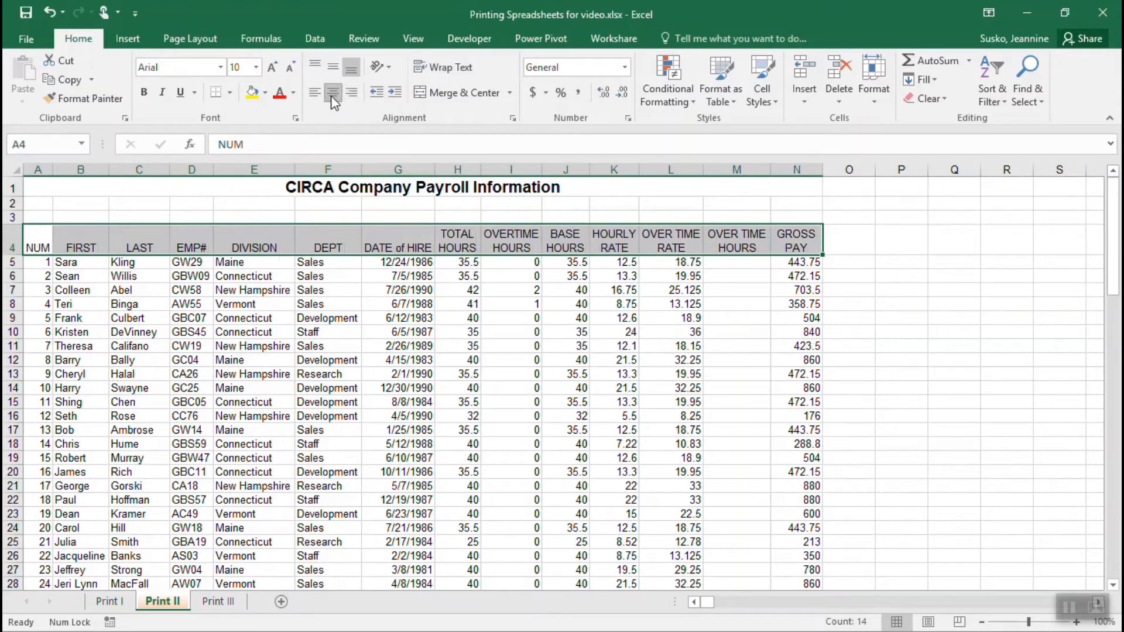
click(284, 400)
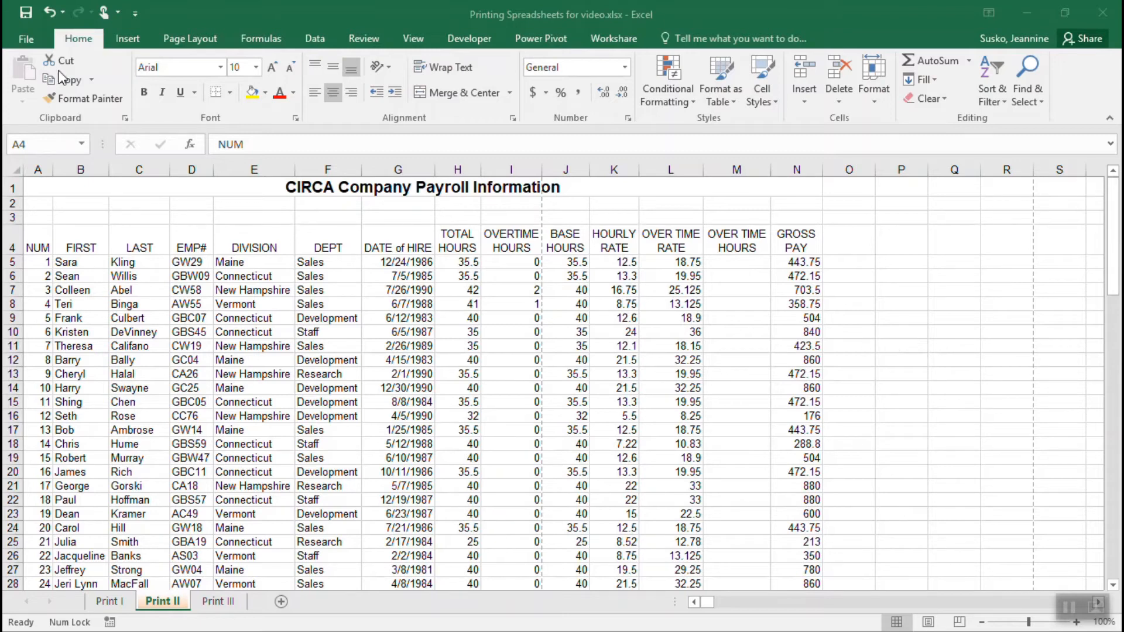
- Show the print preview of the Print II sheet and set the page to Landscape Orientation
click(26, 41)
click(42, 230)
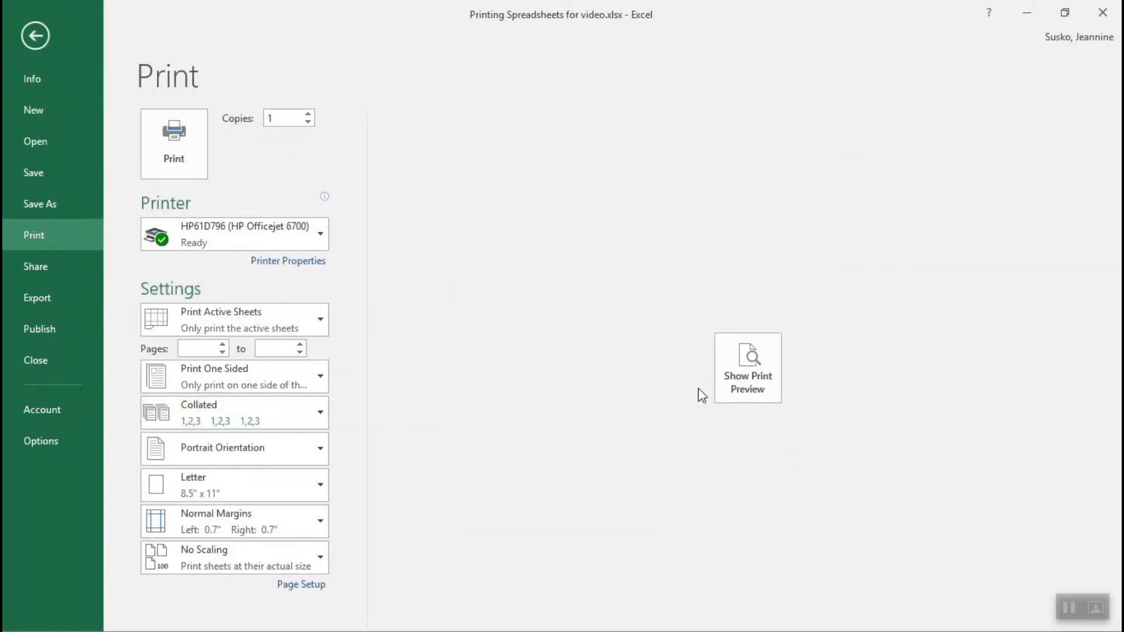
click(763, 384)
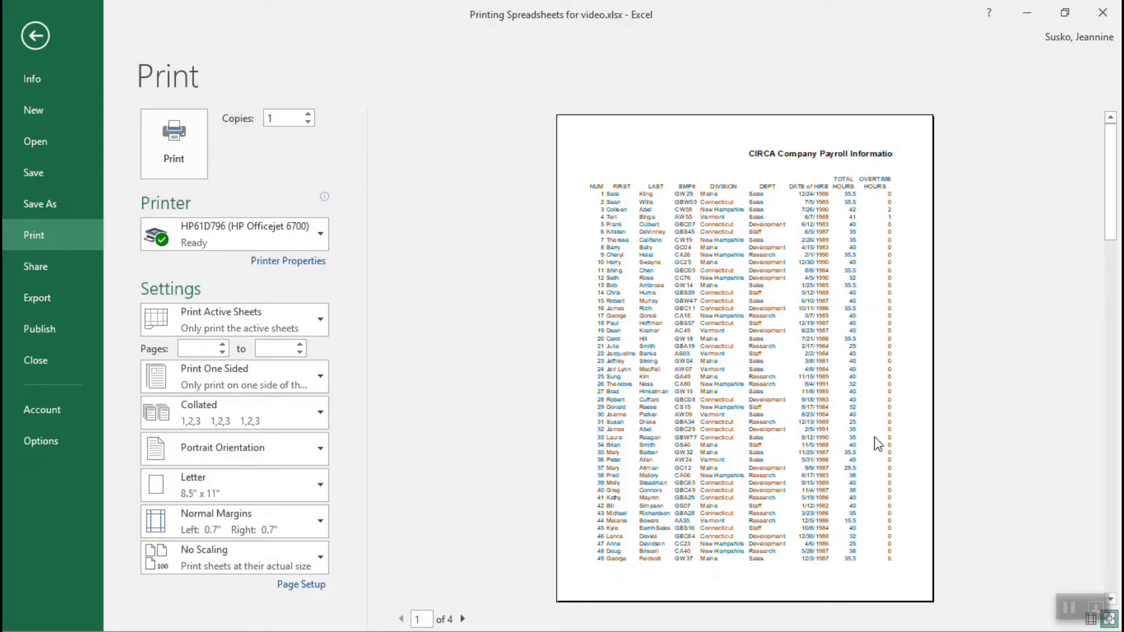
click(267, 459)
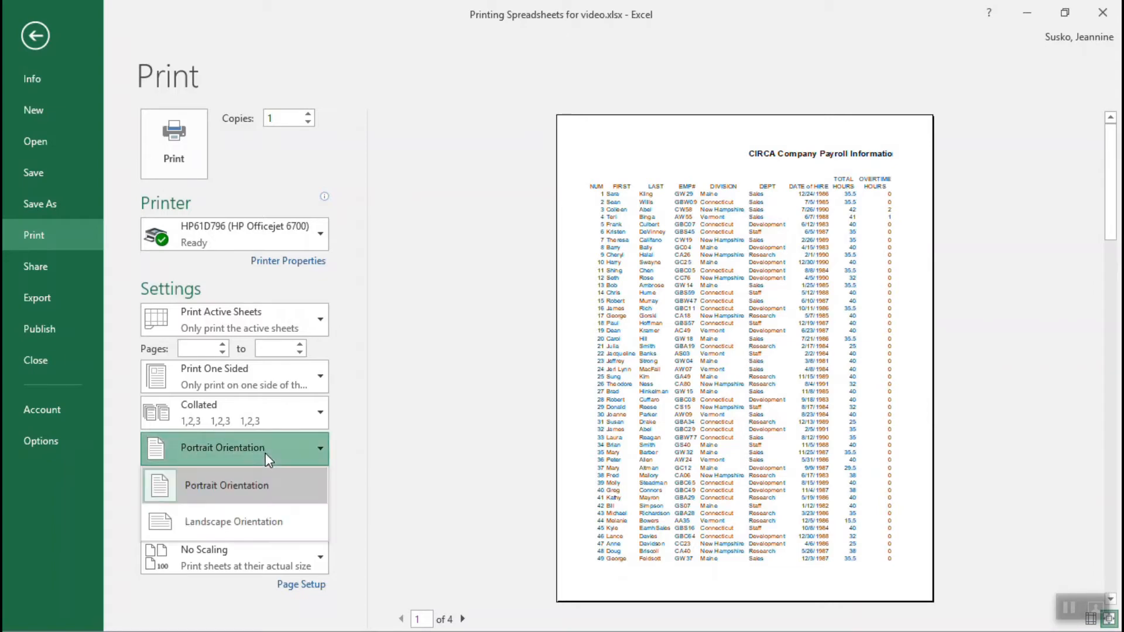
click(231, 525)
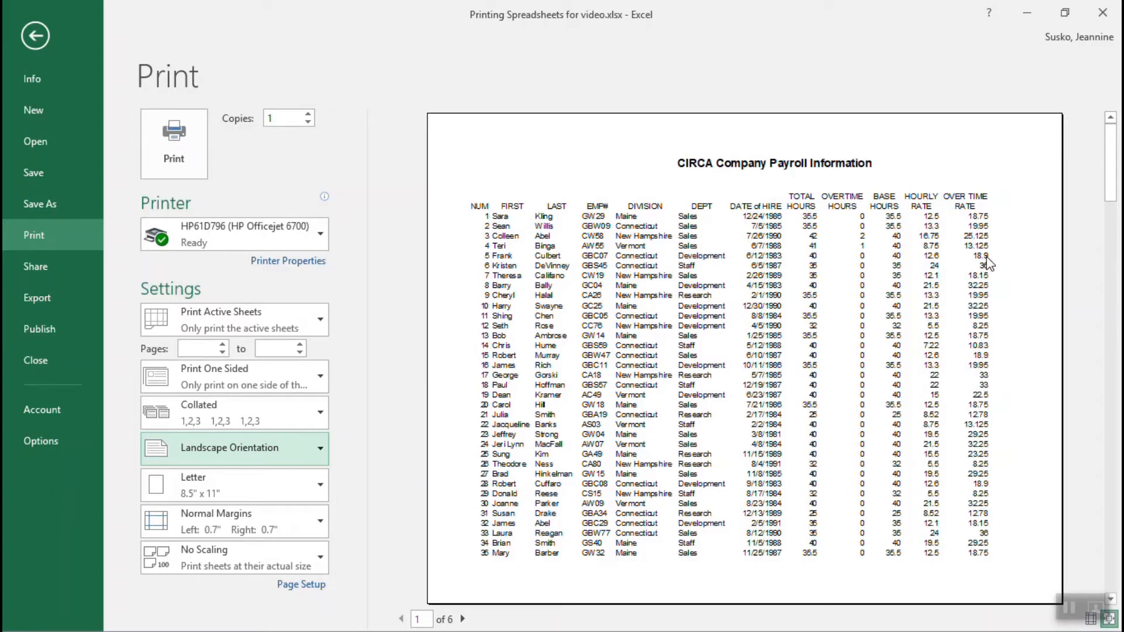
- Page through the whole print preview to the last page and back to the first, checking how the columns split across pages
click(462, 619)
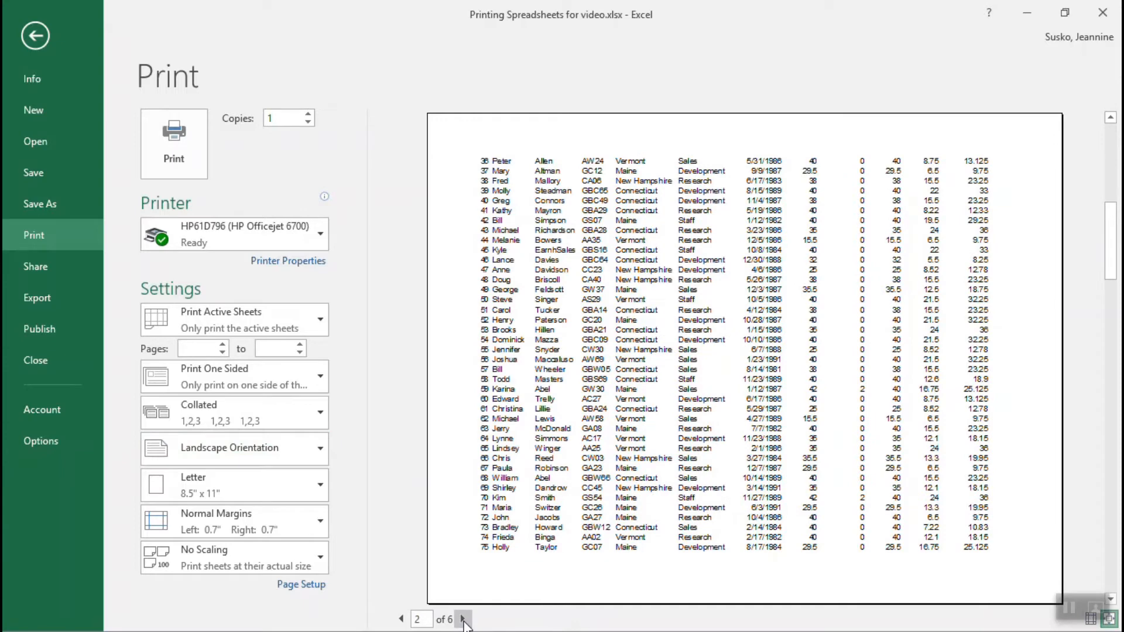
click(463, 620)
click(462, 620)
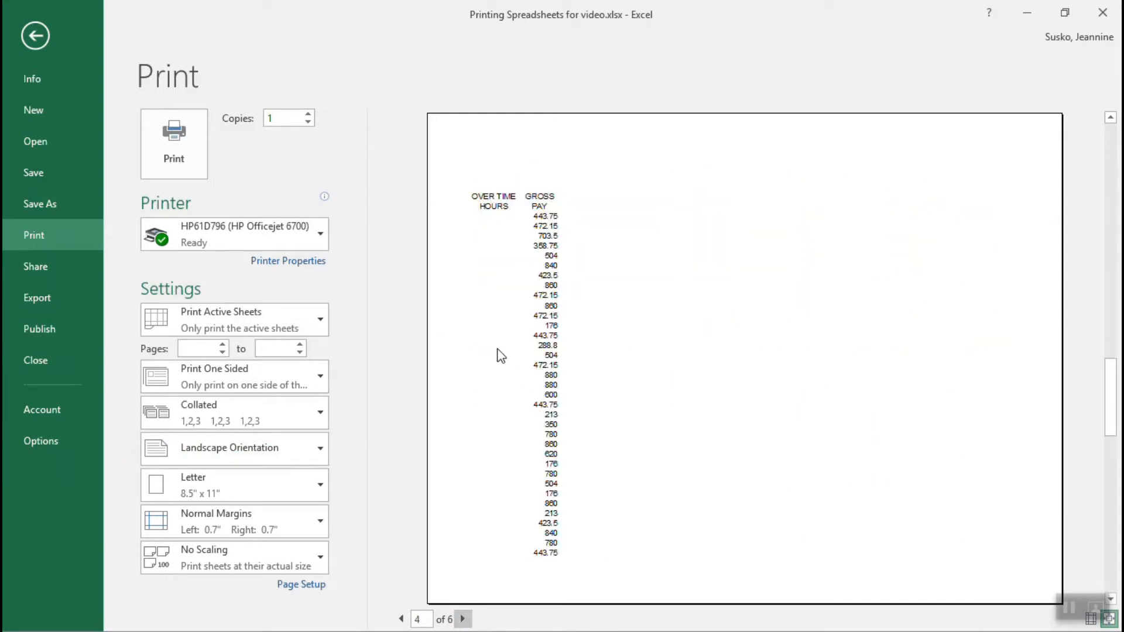
click(462, 620)
click(463, 620)
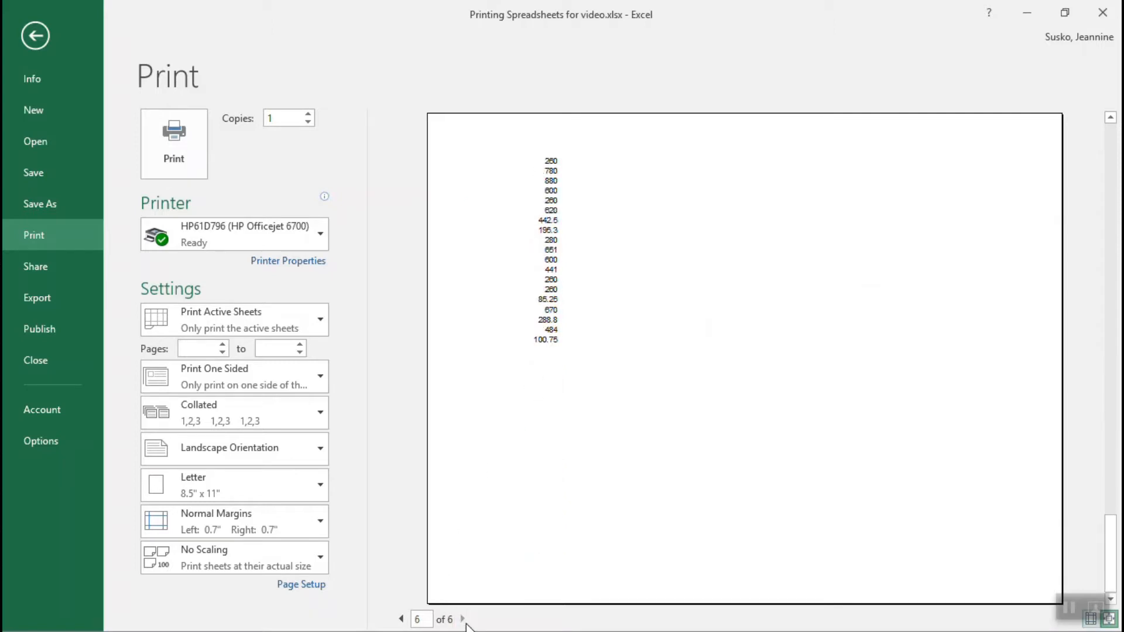
click(402, 620)
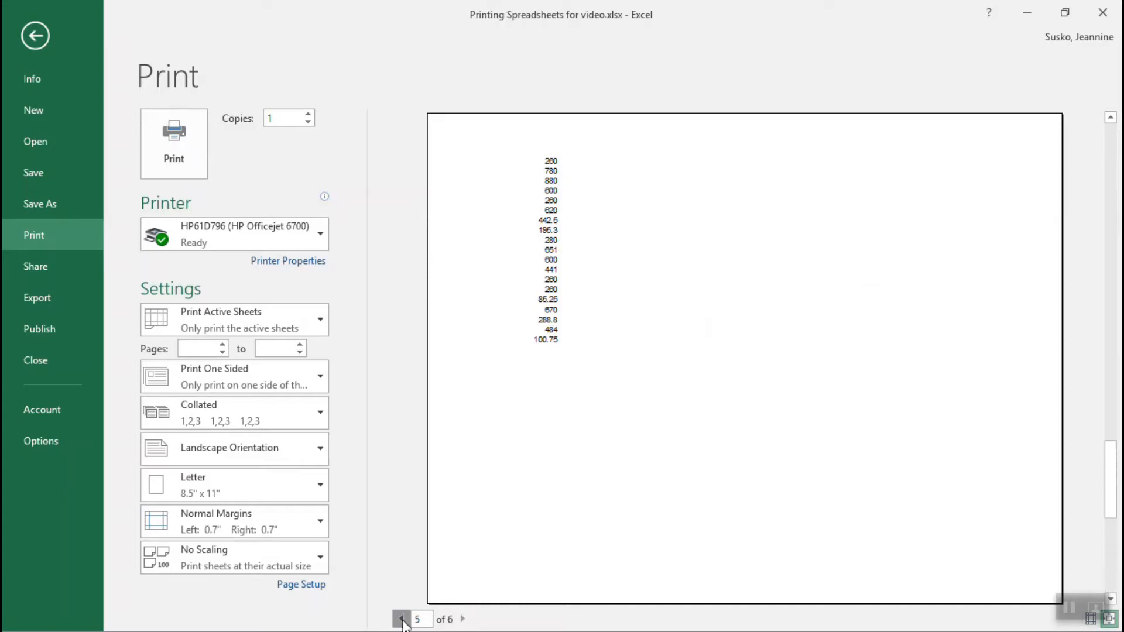
click(402, 619)
click(402, 619)
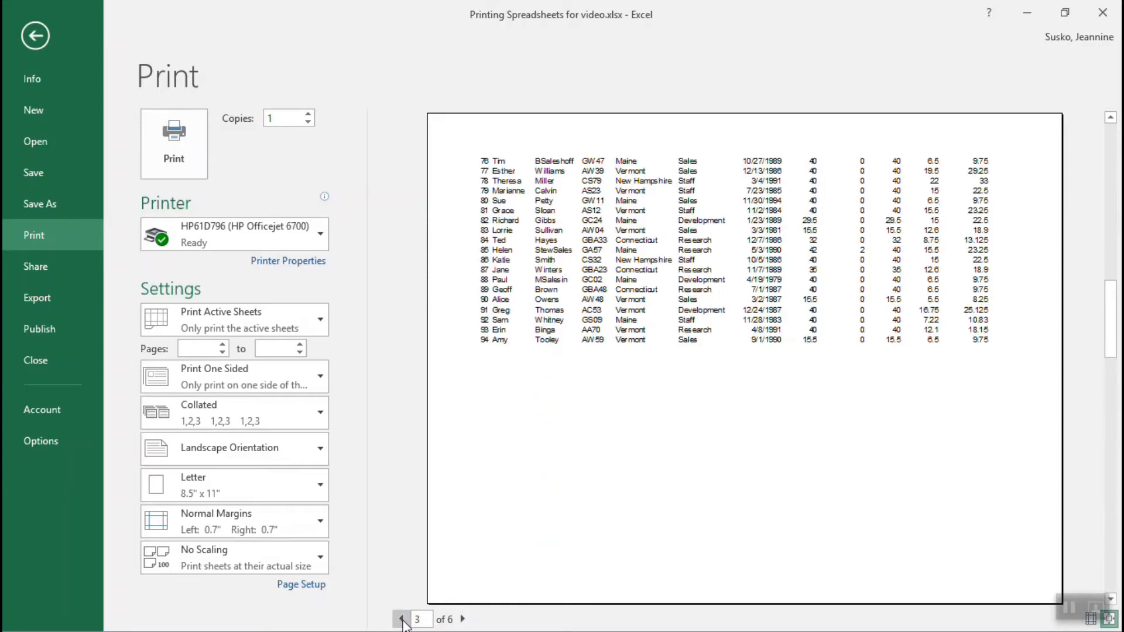
click(402, 620)
click(402, 620)
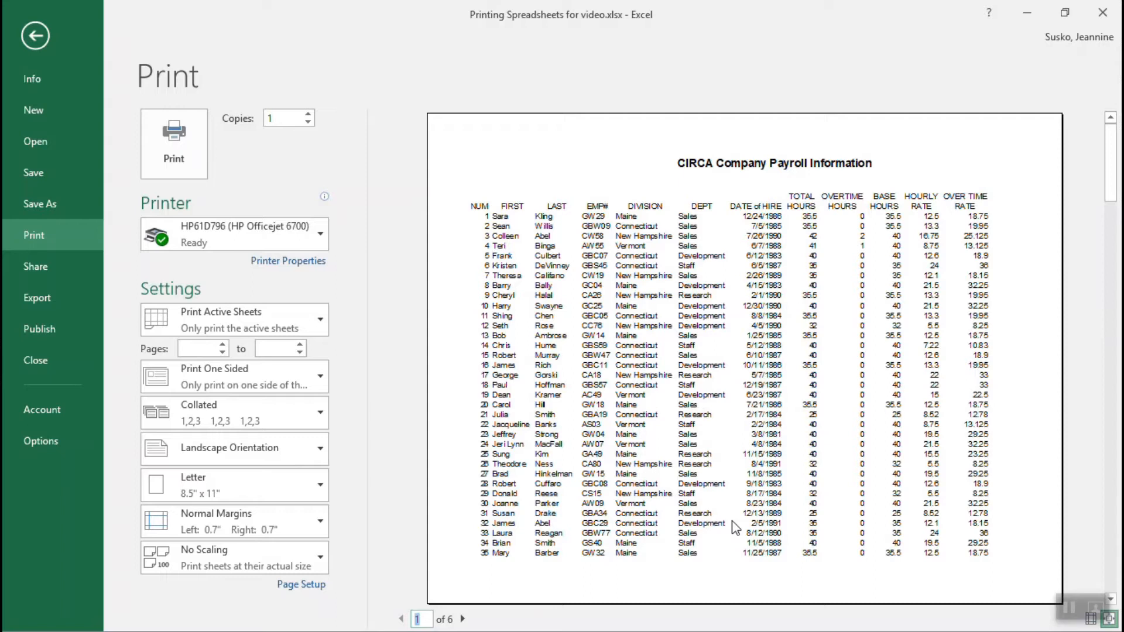
- Set the print scaling to Fit All Columns on One Page and review every page in the preview
click(217, 567)
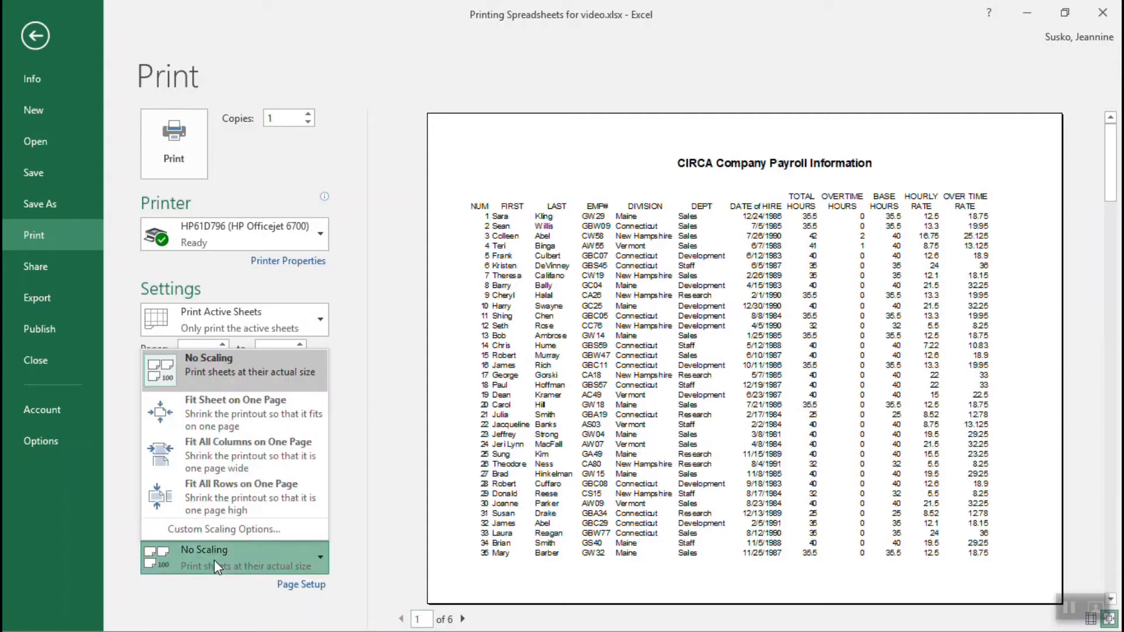
click(304, 467)
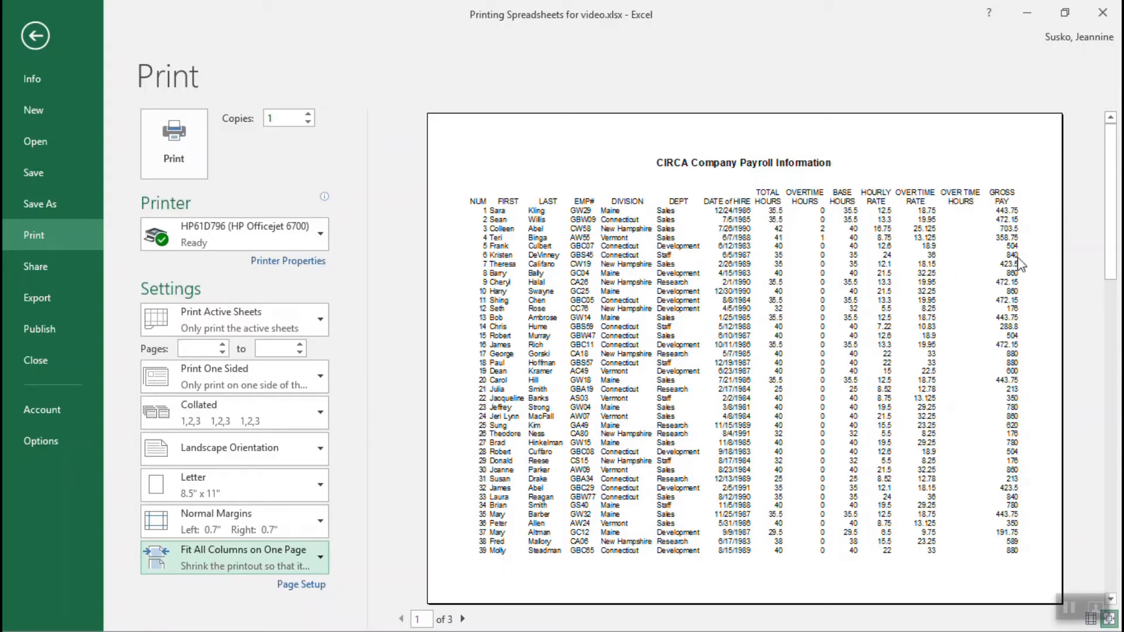
click(463, 619)
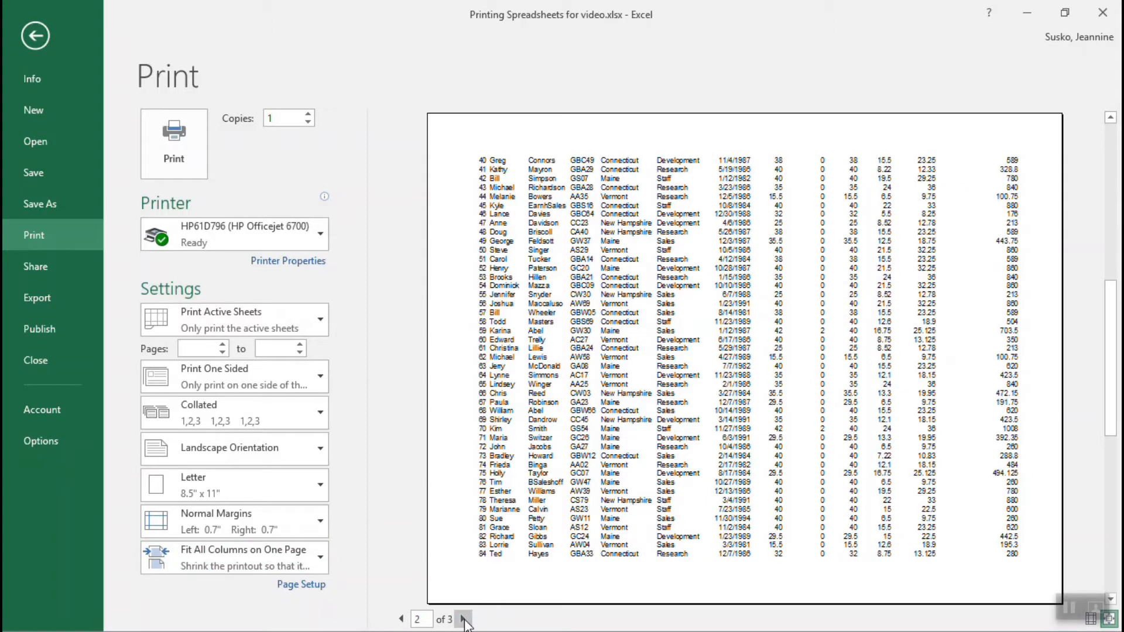
click(463, 620)
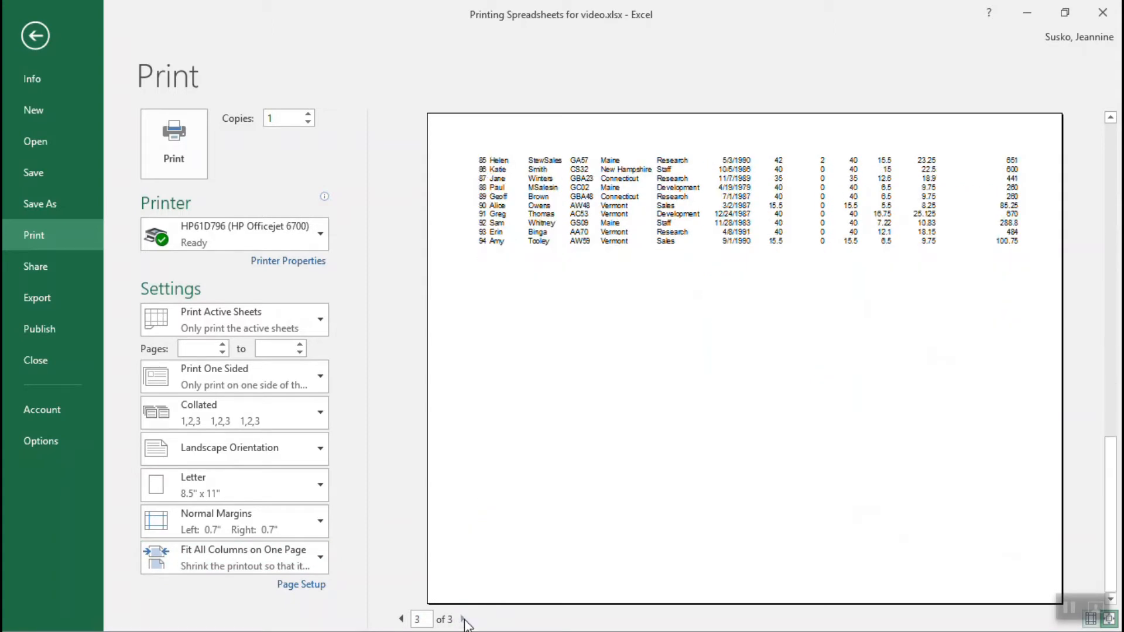
click(401, 620)
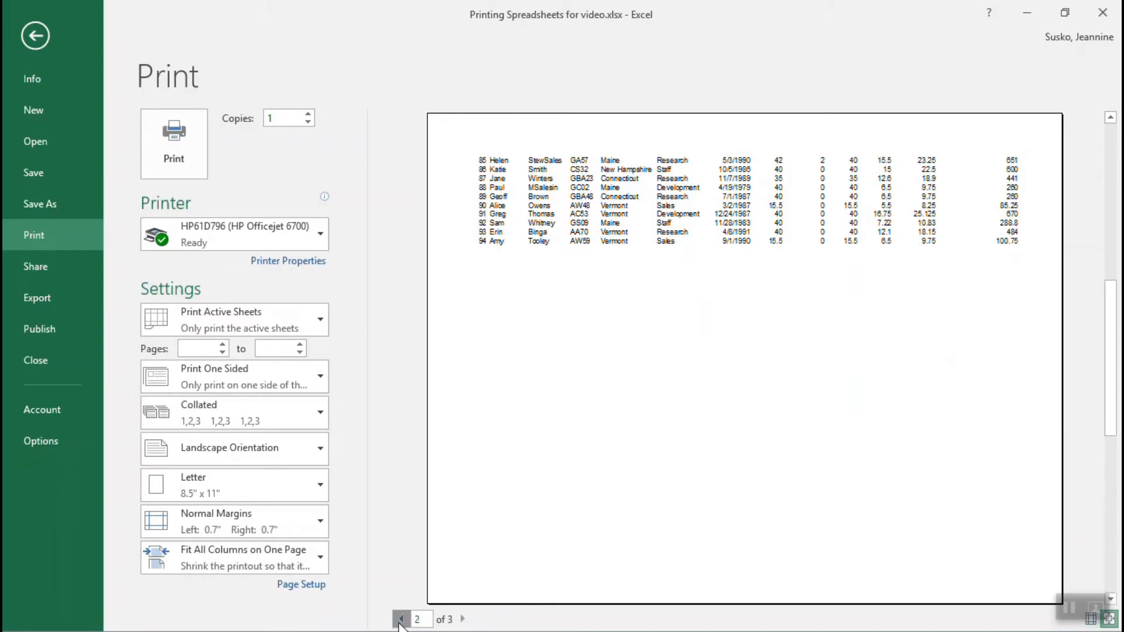
click(401, 619)
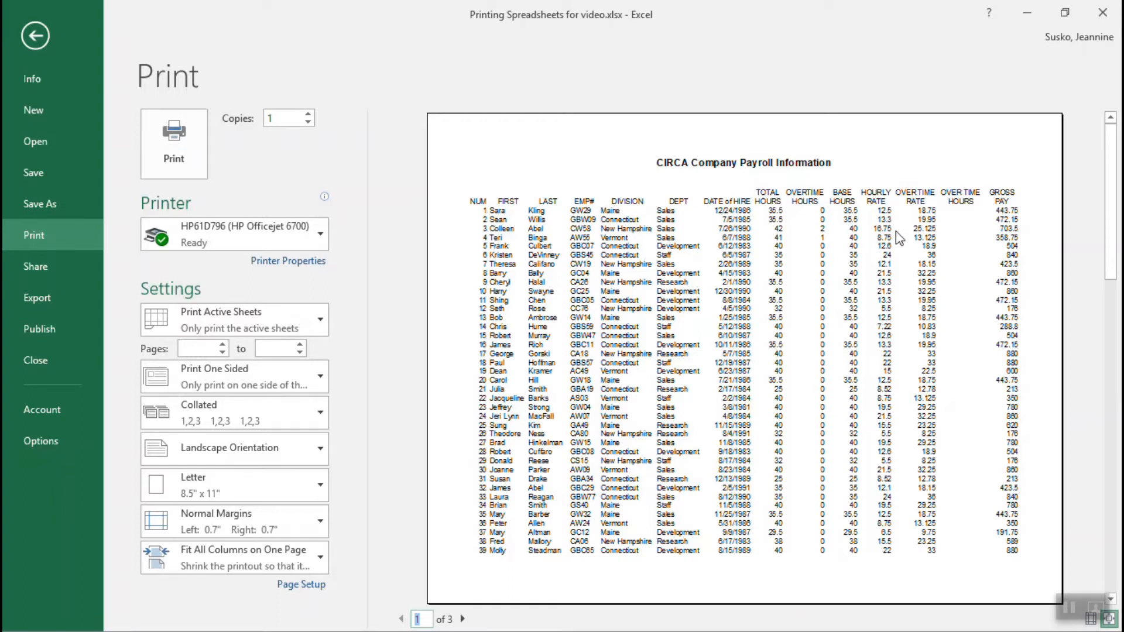
click(463, 619)
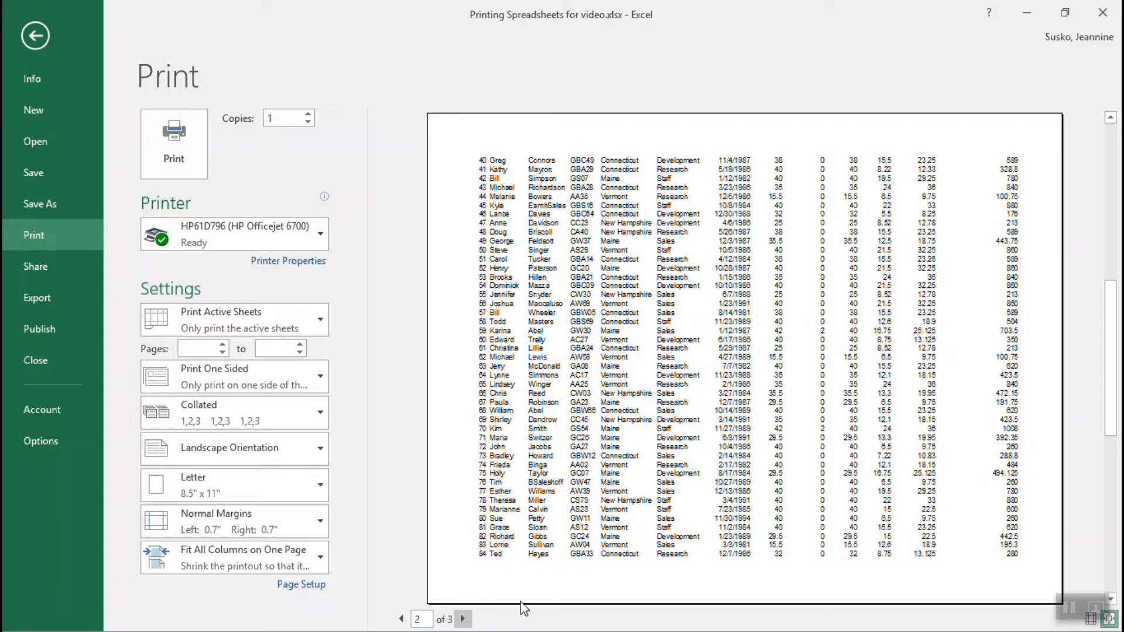
click(463, 619)
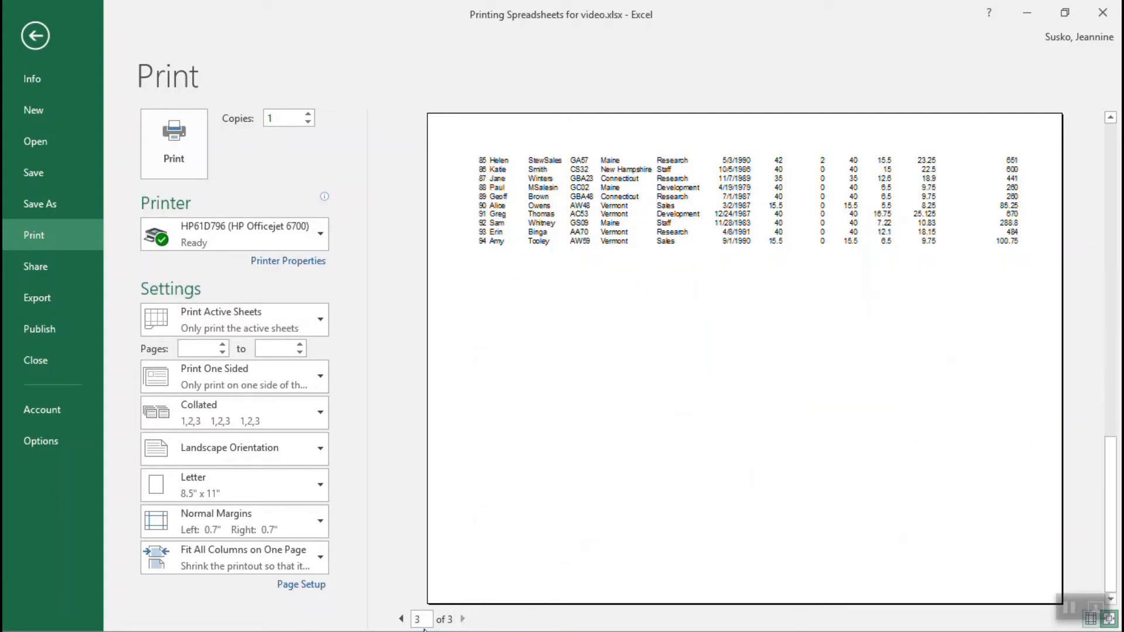
- Return the preview to the first page, close it and examine title and header rows 1 to 4 on the sheet
click(402, 619)
click(401, 618)
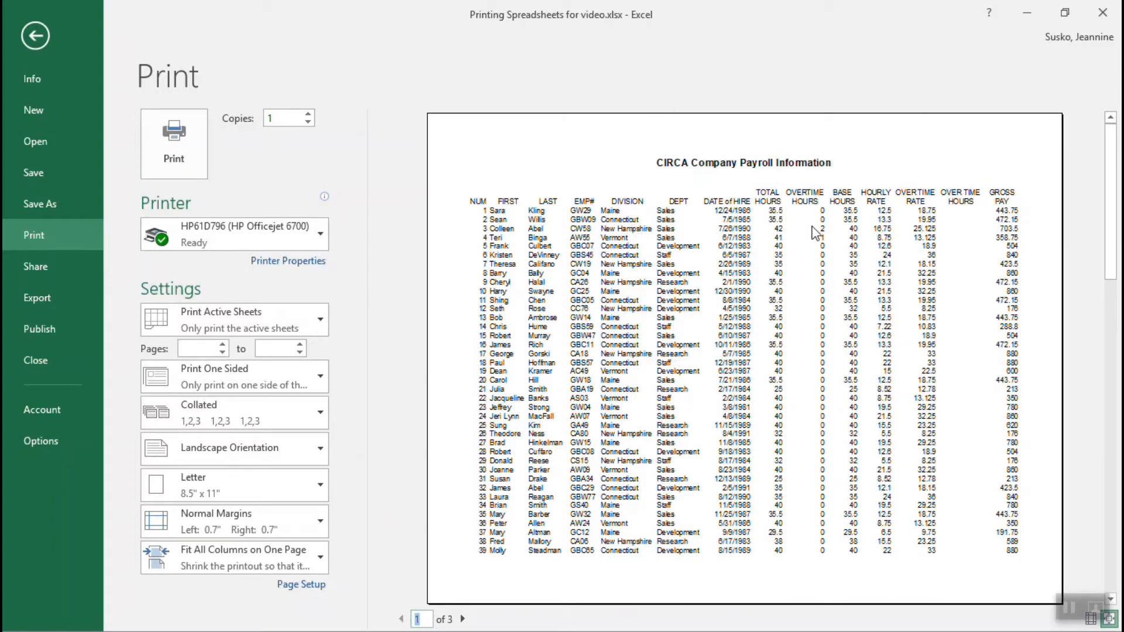
click(36, 36)
click(260, 346)
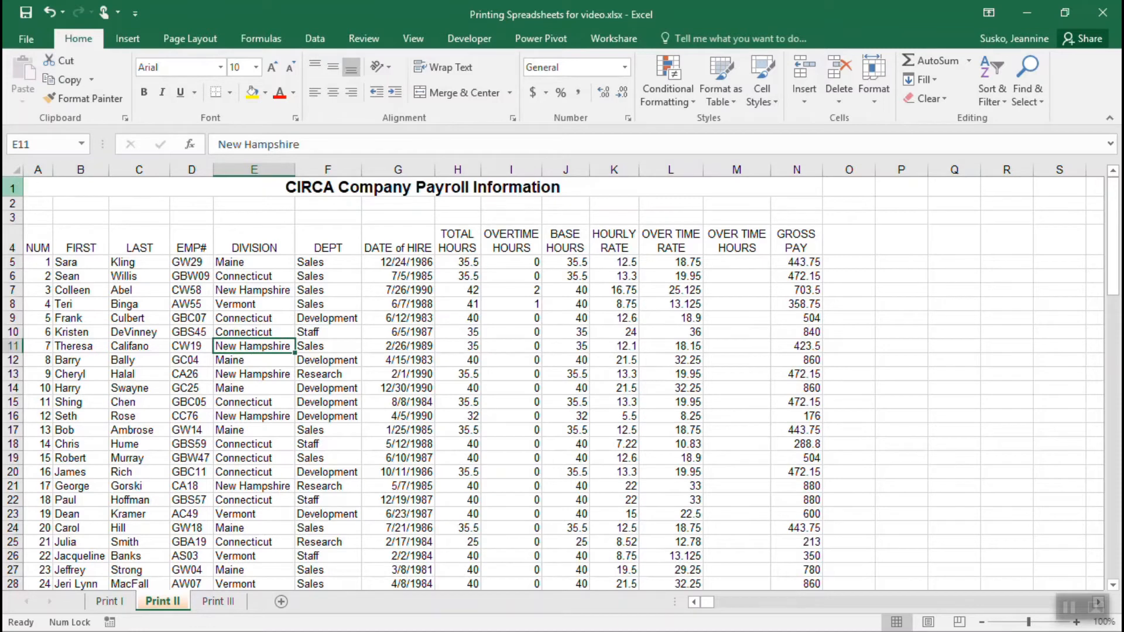
drag(12, 188, 12, 250)
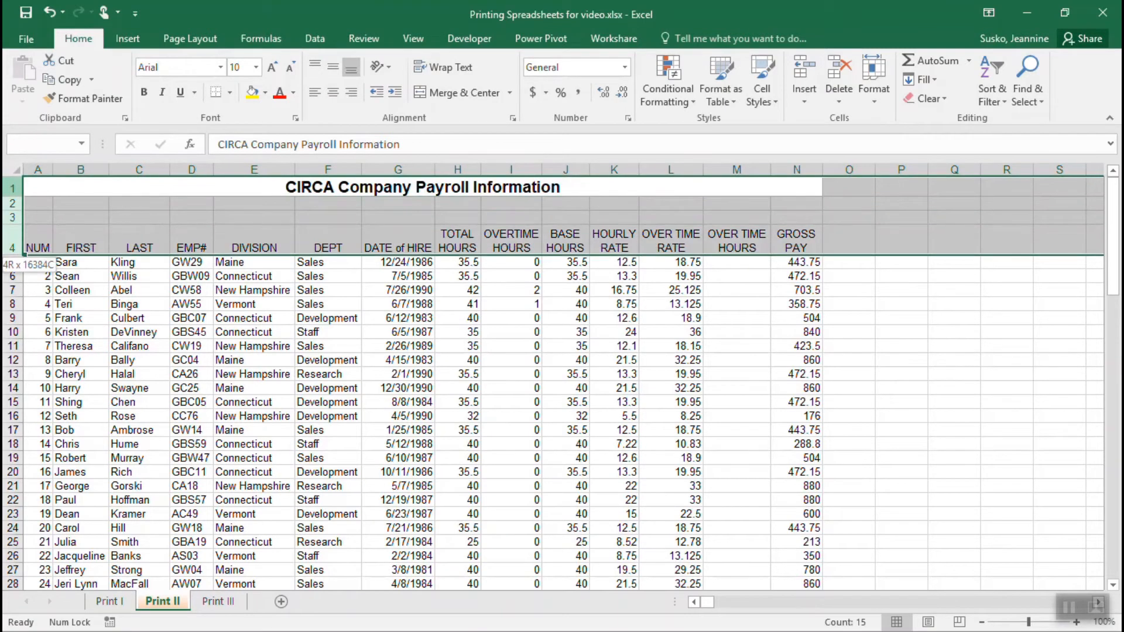
click(198, 397)
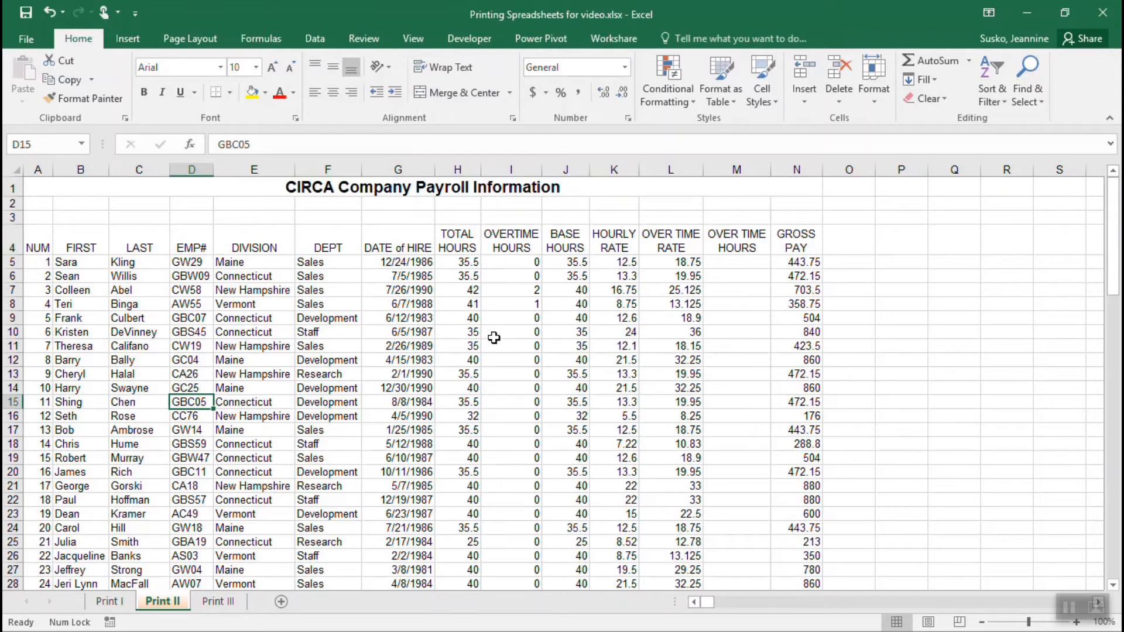
- Set rows 1 to 4 to repeat at the top of every printed page and review all pages in the print preview
click(196, 37)
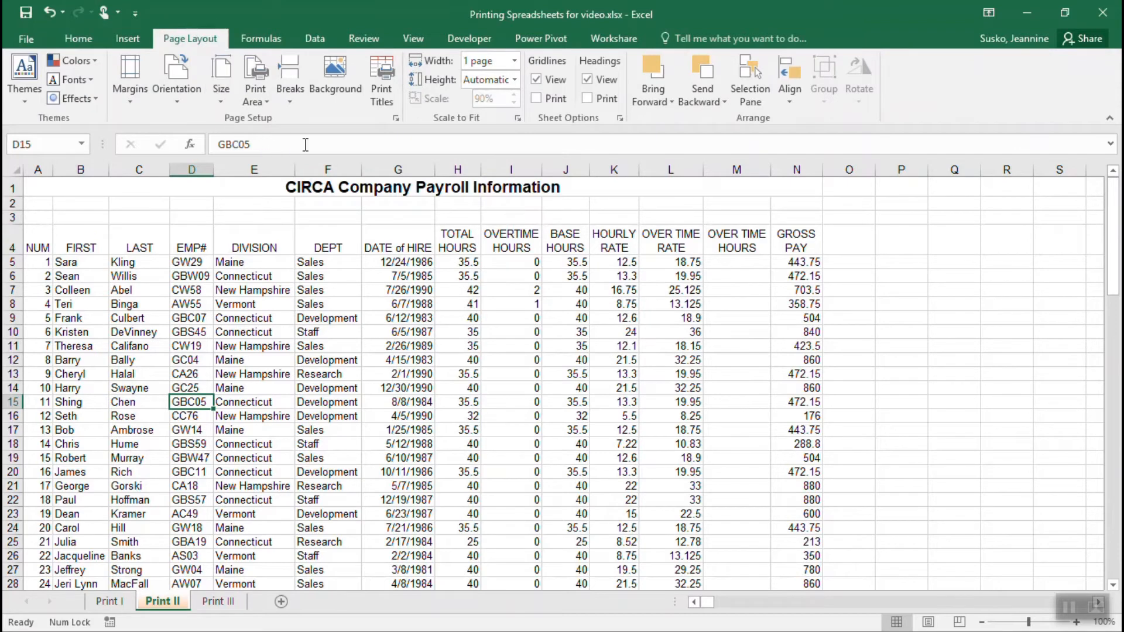
click(378, 95)
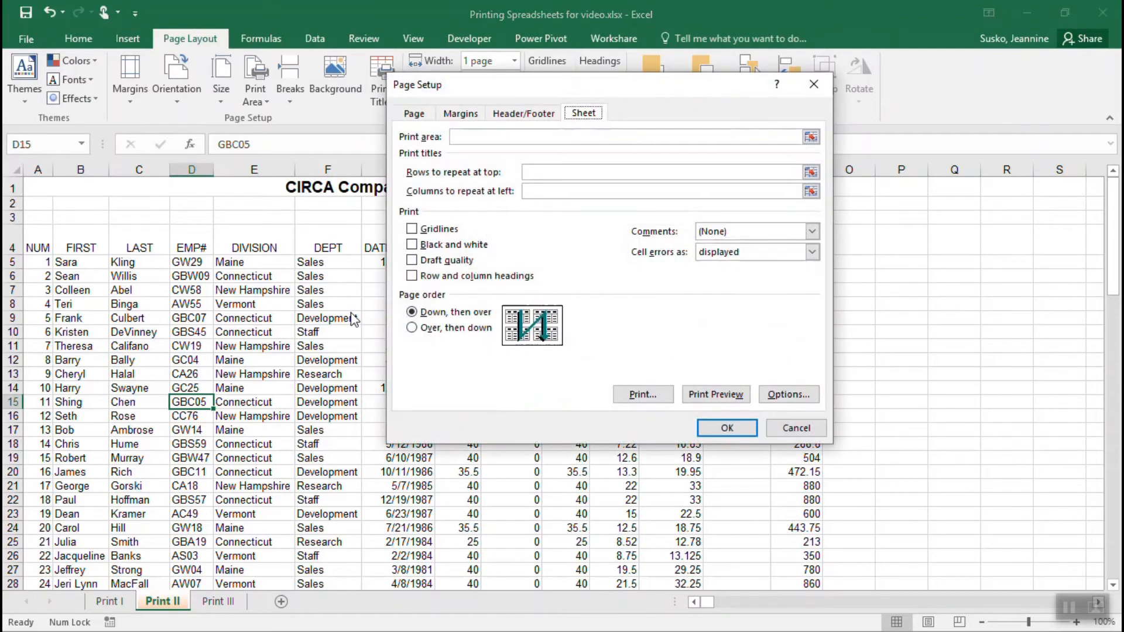
drag(568, 87, 791, 173)
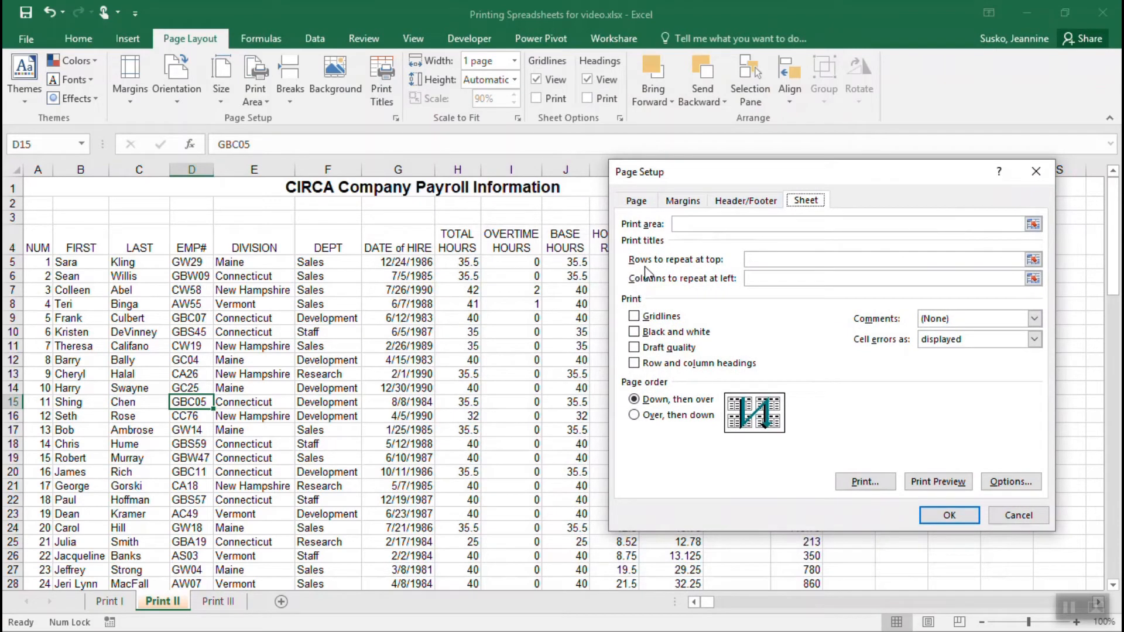
click(755, 259)
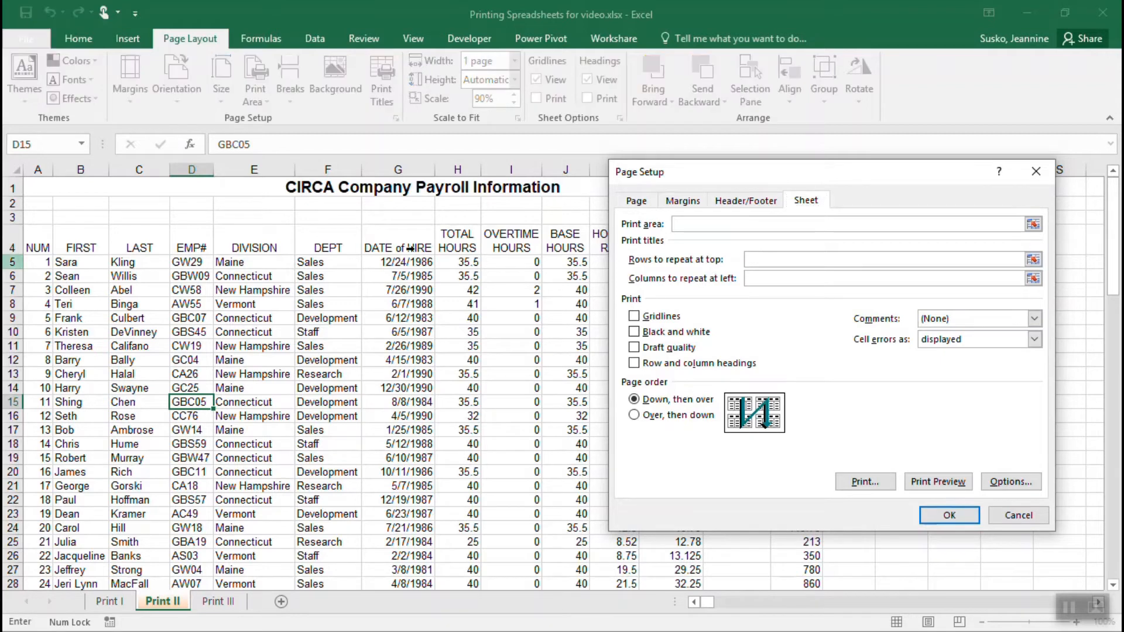
drag(12, 188, 13, 258)
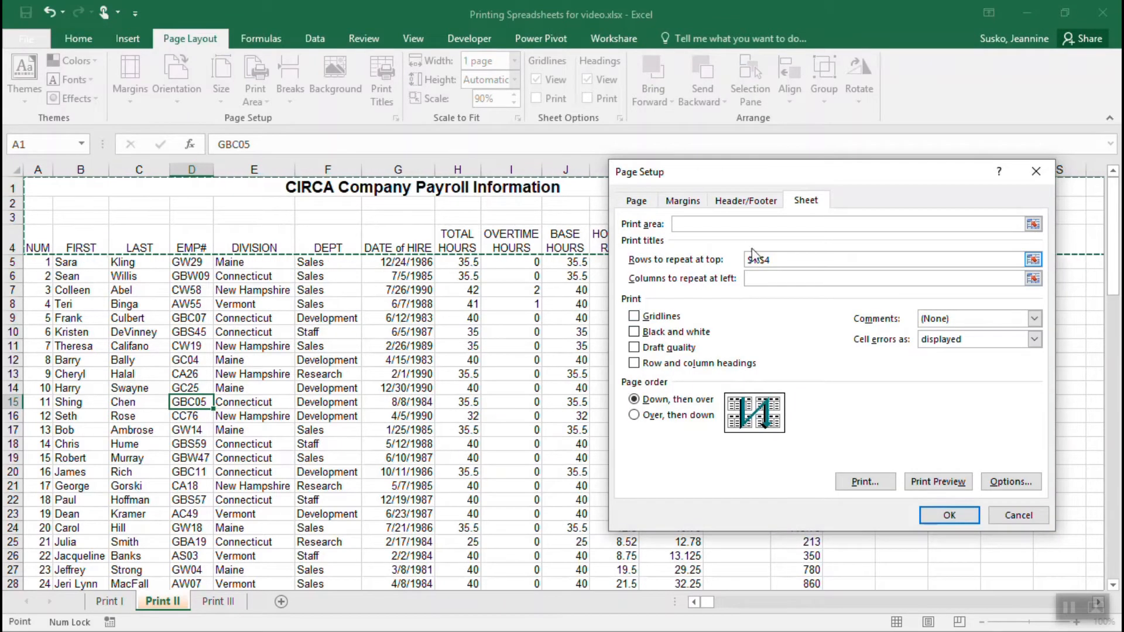
click(939, 483)
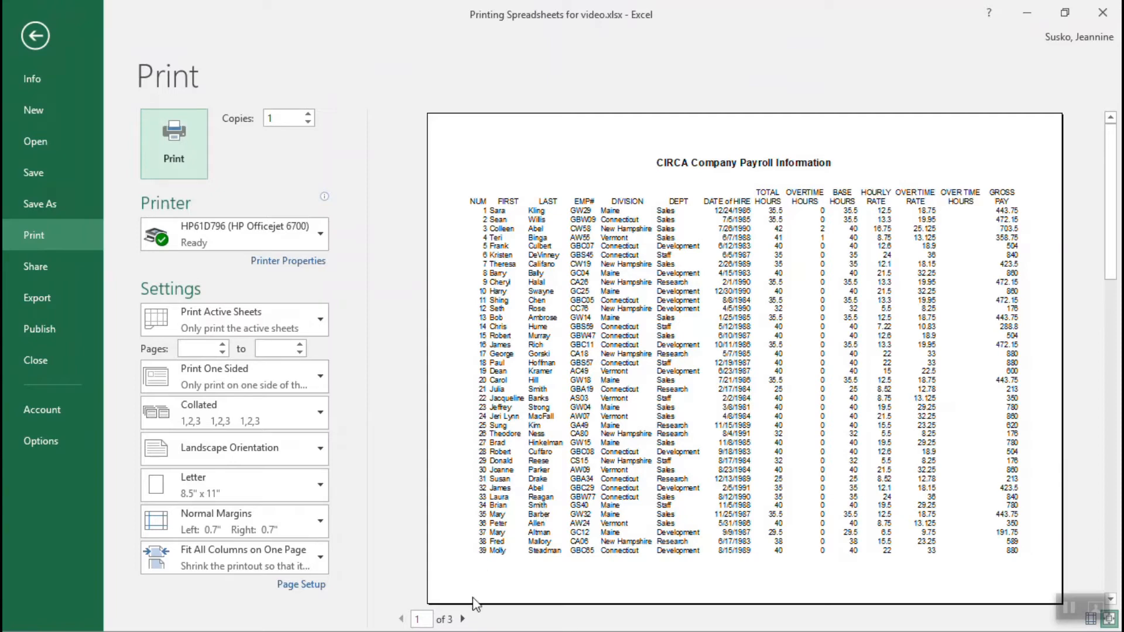
click(463, 619)
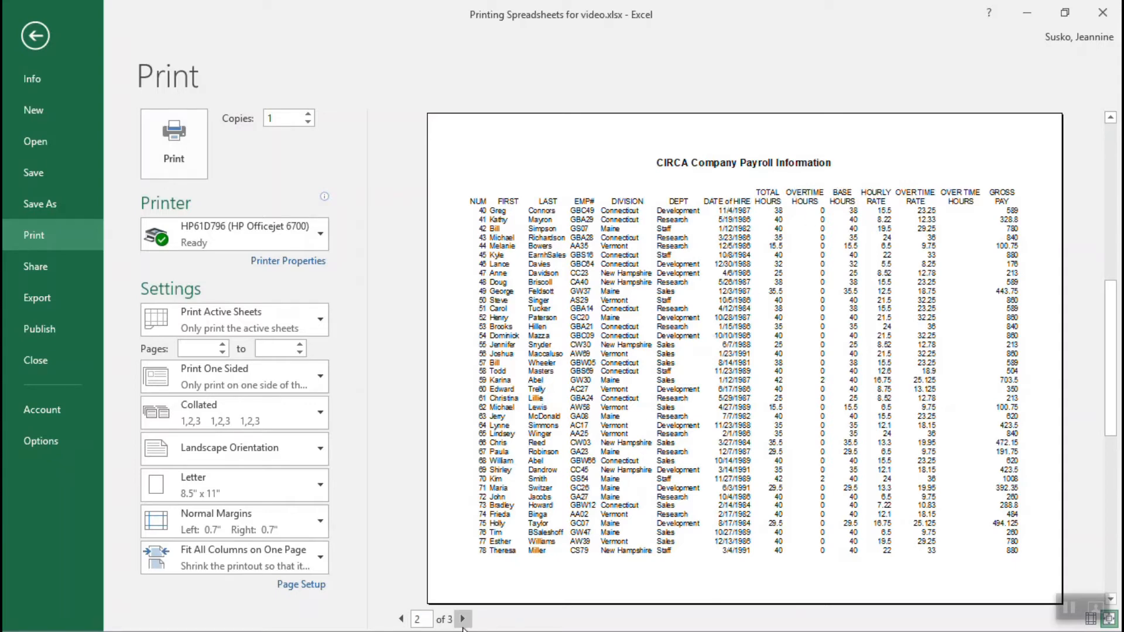
click(463, 624)
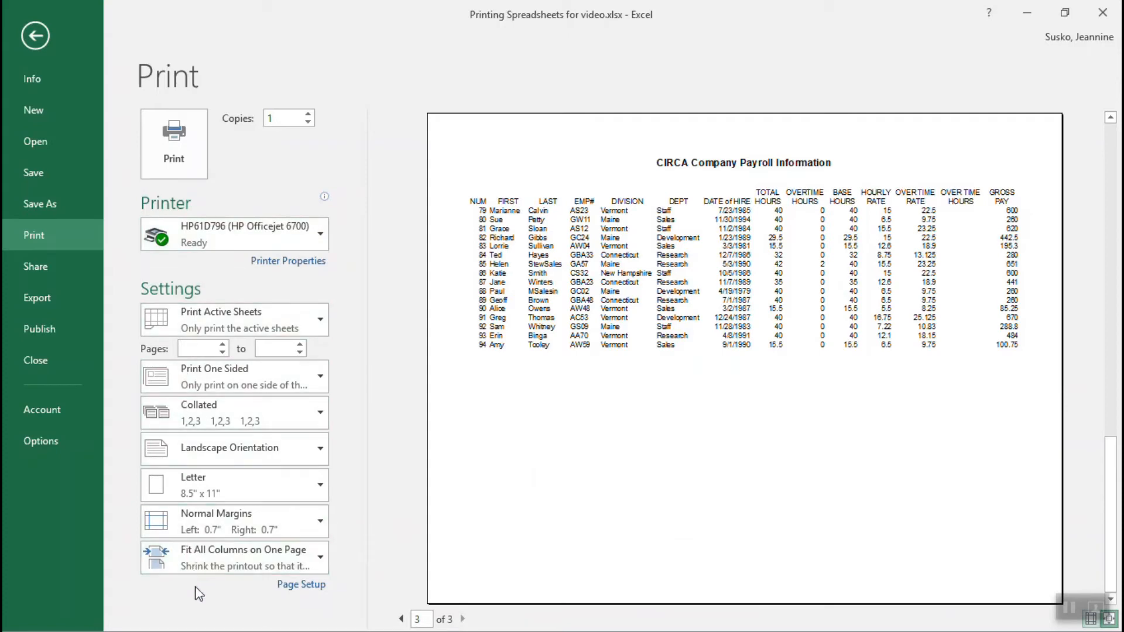
- Add the "Page 1 of ?" footer to the Print II sheet and check it in the preview back to the first page
click(305, 591)
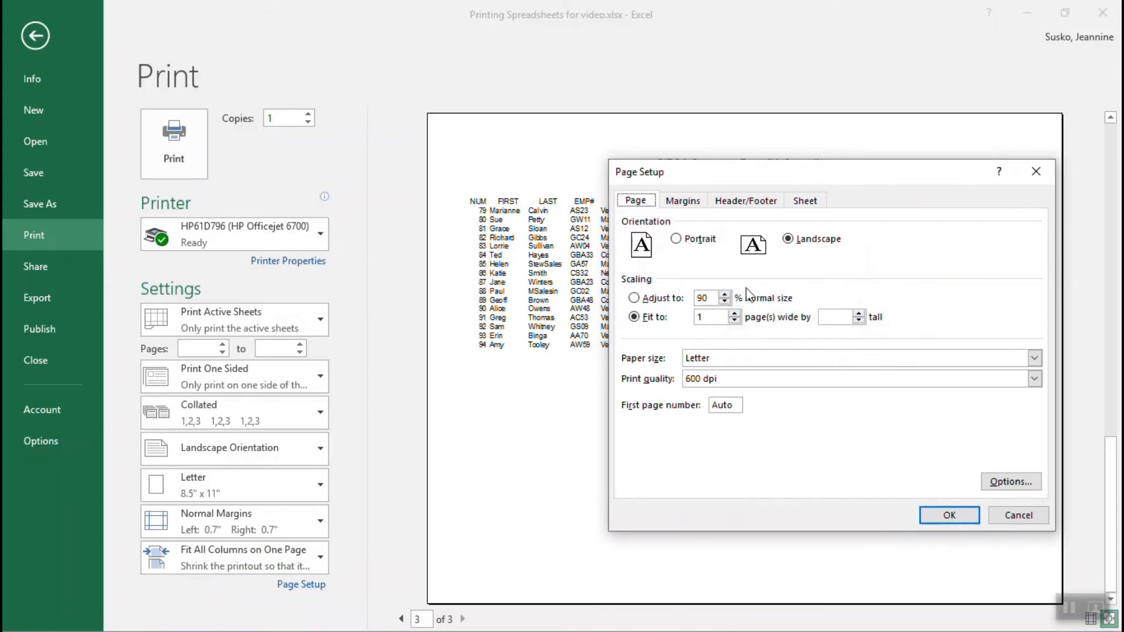
drag(821, 170, 620, 145)
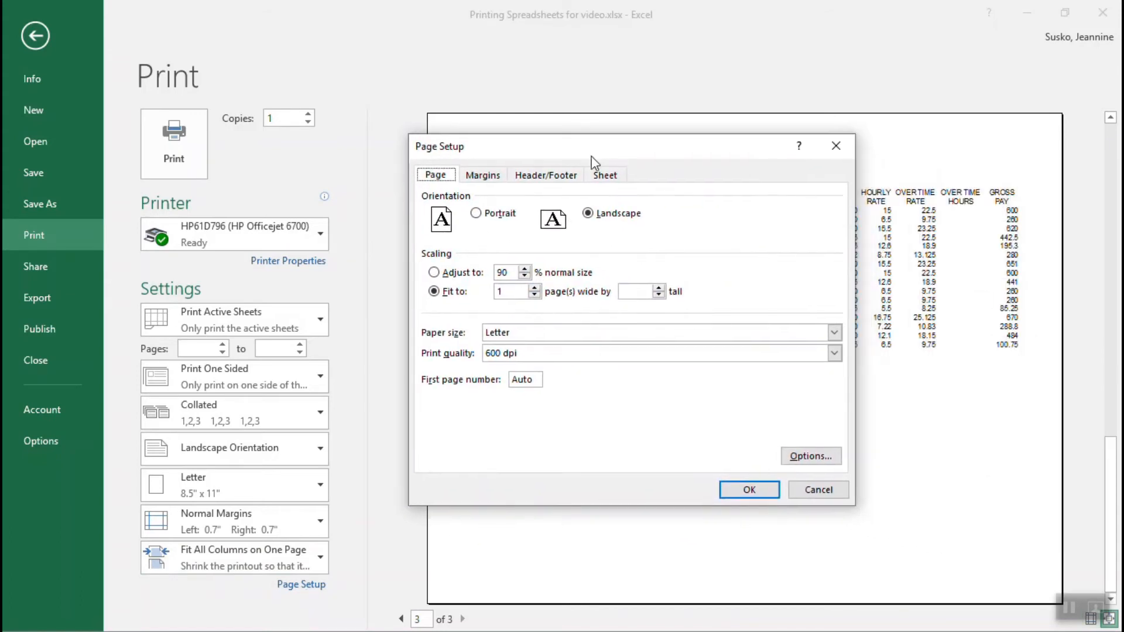
click(554, 179)
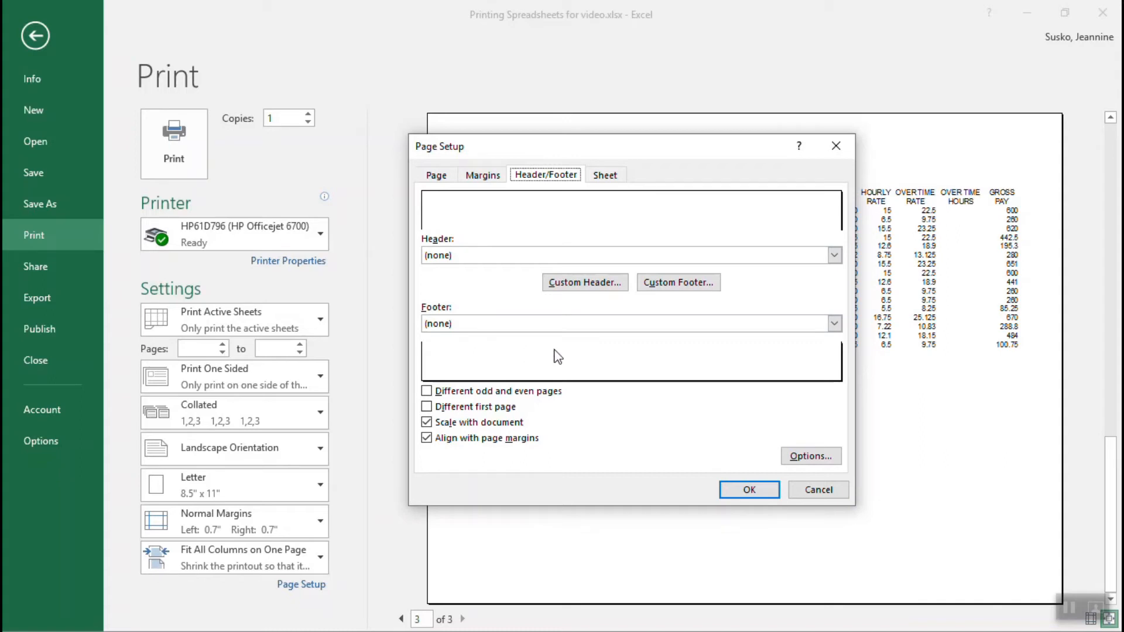
click(835, 324)
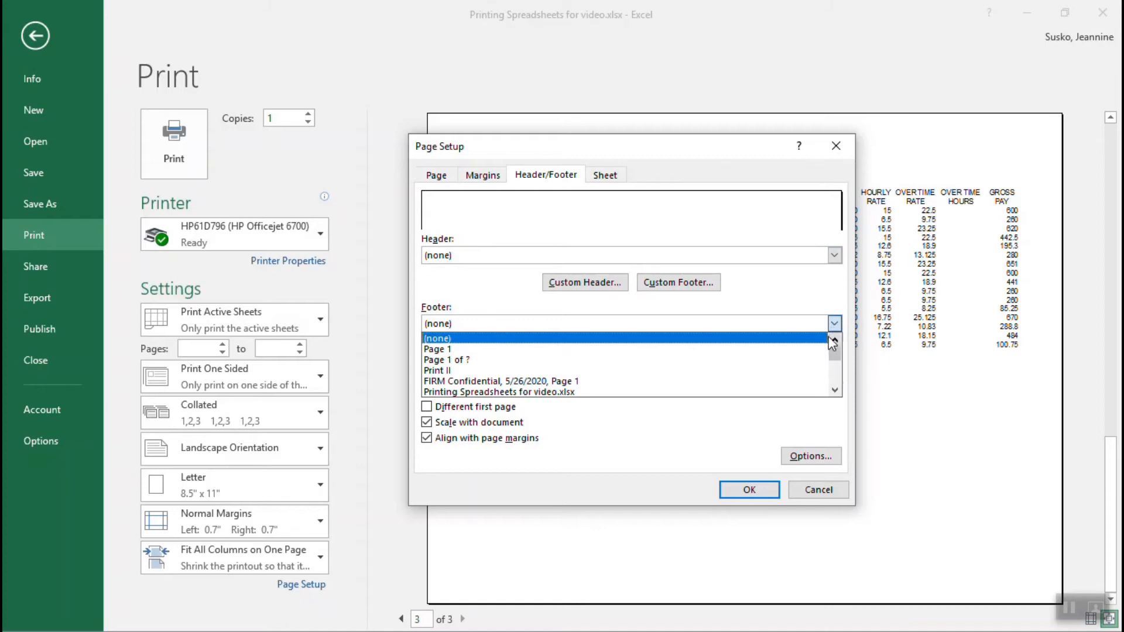
click(824, 360)
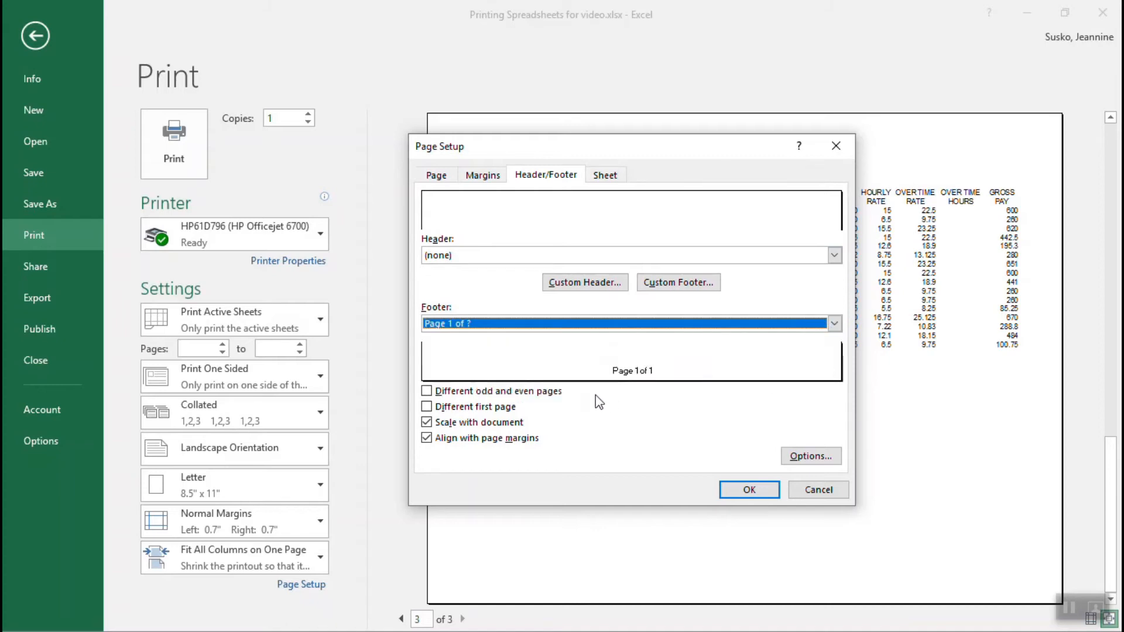
click(755, 491)
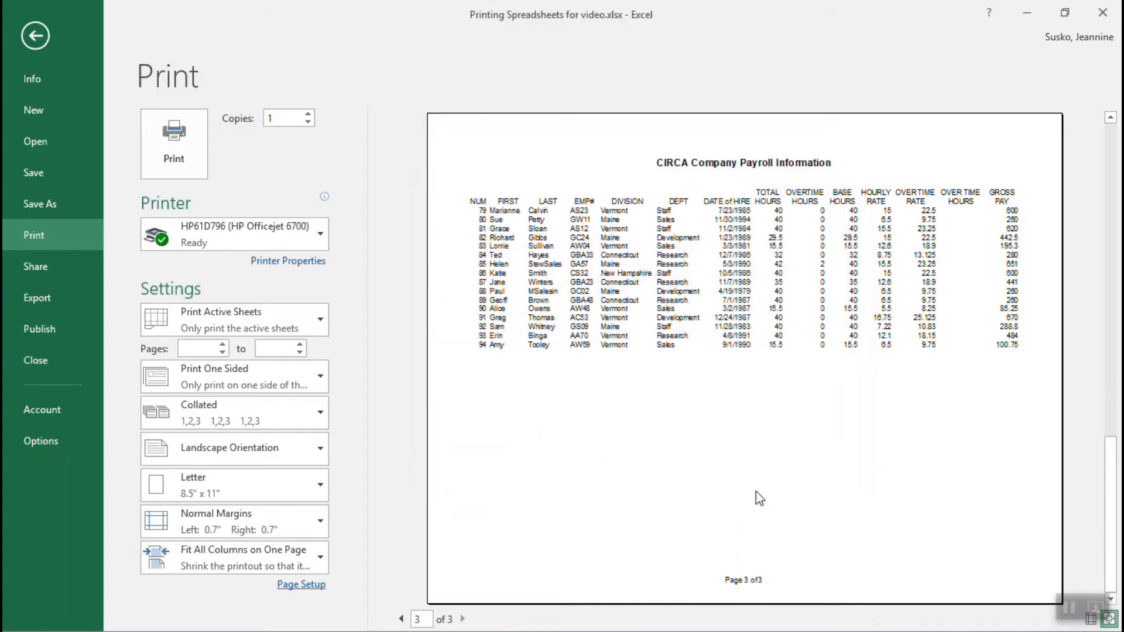
click(401, 619)
click(401, 619)
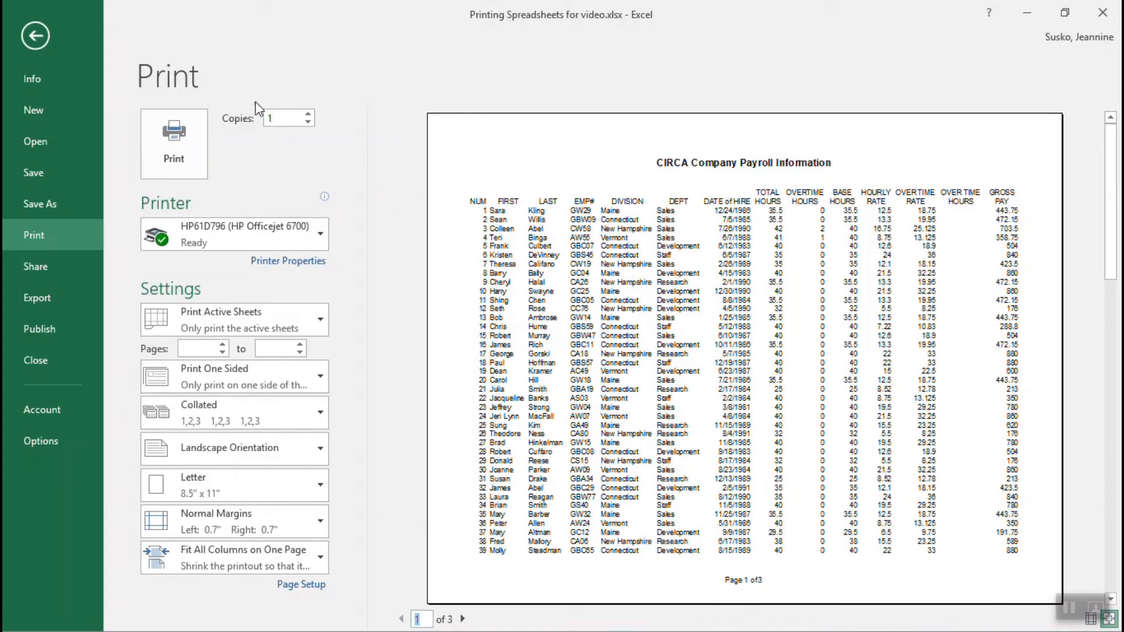
click(35, 34)
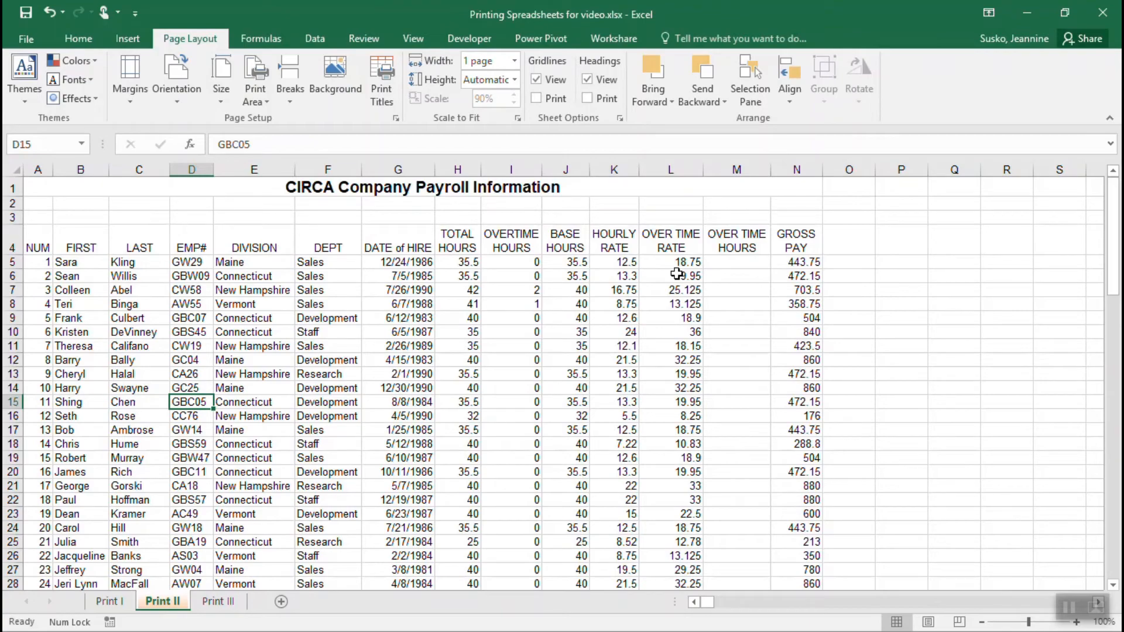
- Switch to the Print III sheet, look over its columns and show its print preview
key(ctrl+Page_Down)
click(82, 42)
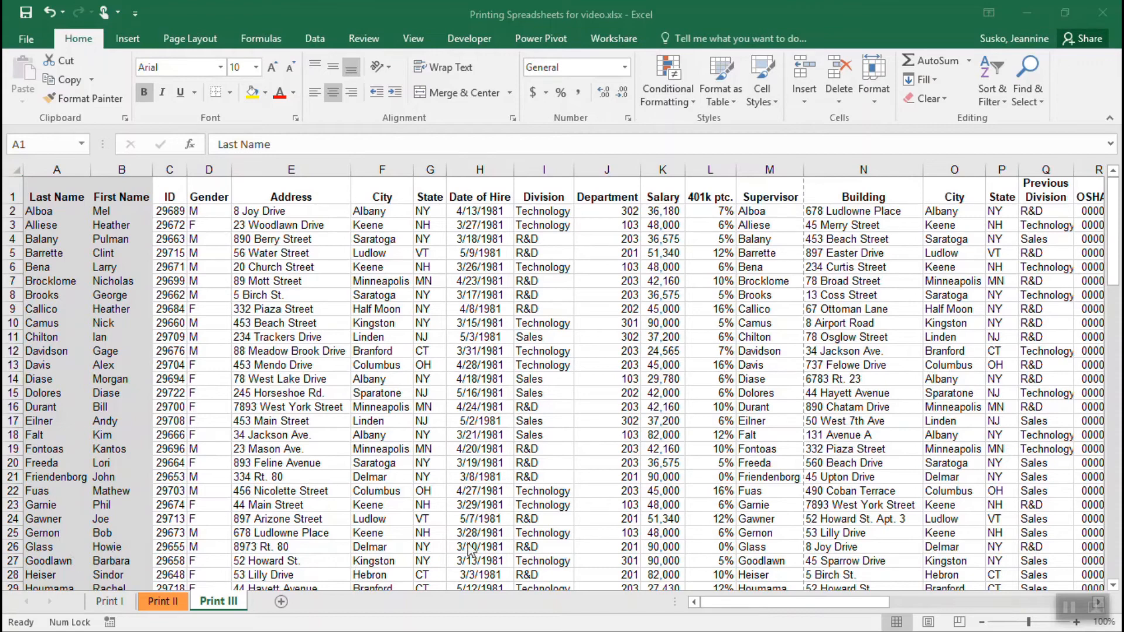
click(717, 601)
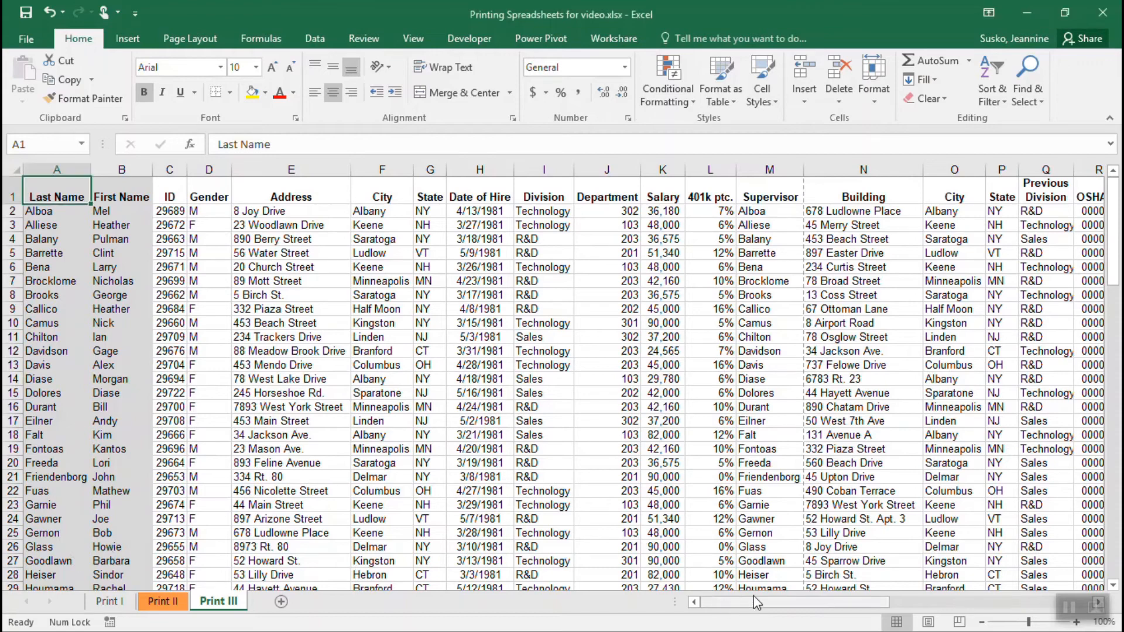
drag(778, 605, 684, 626)
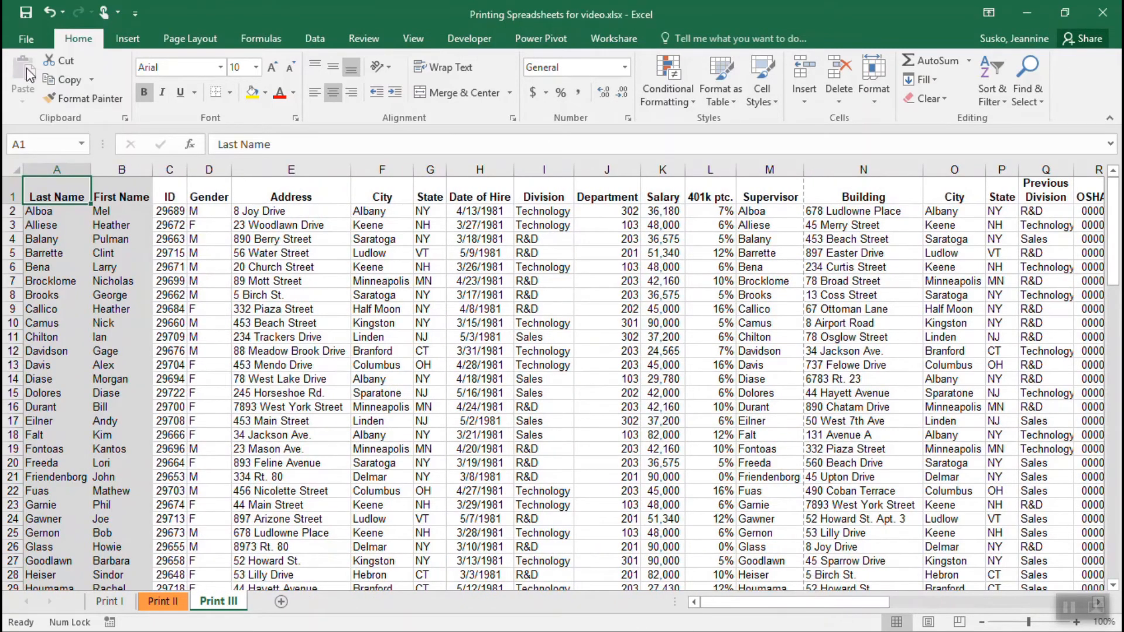
click(30, 40)
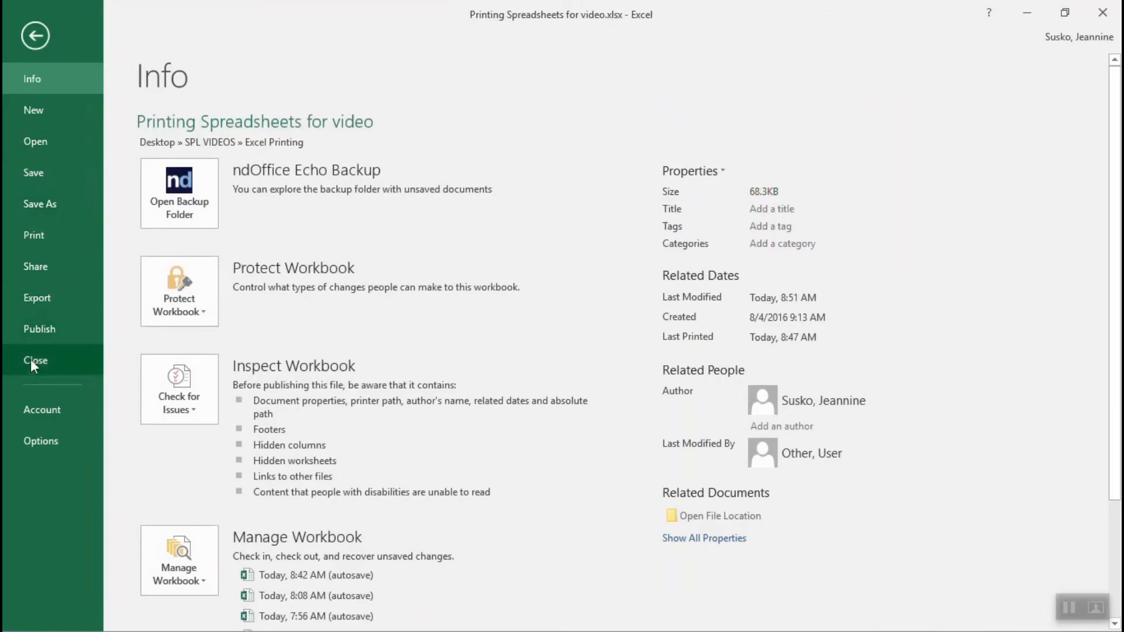
click(72, 235)
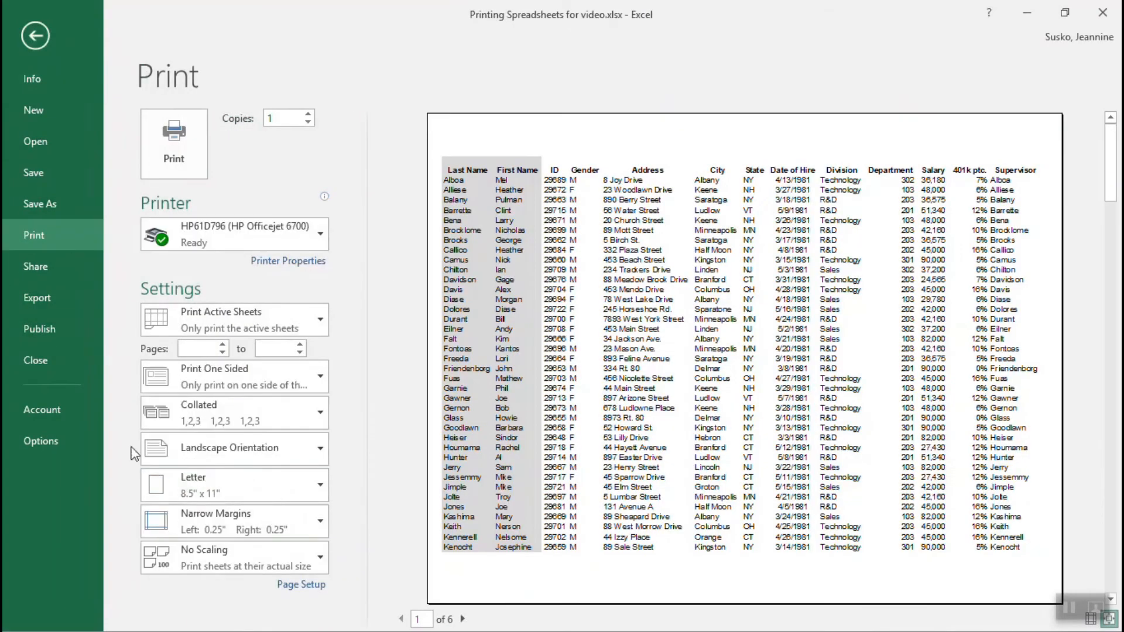
- Try Fit All Columns on One Page scaling on the Print III sheet, and restore No Scaling
click(210, 568)
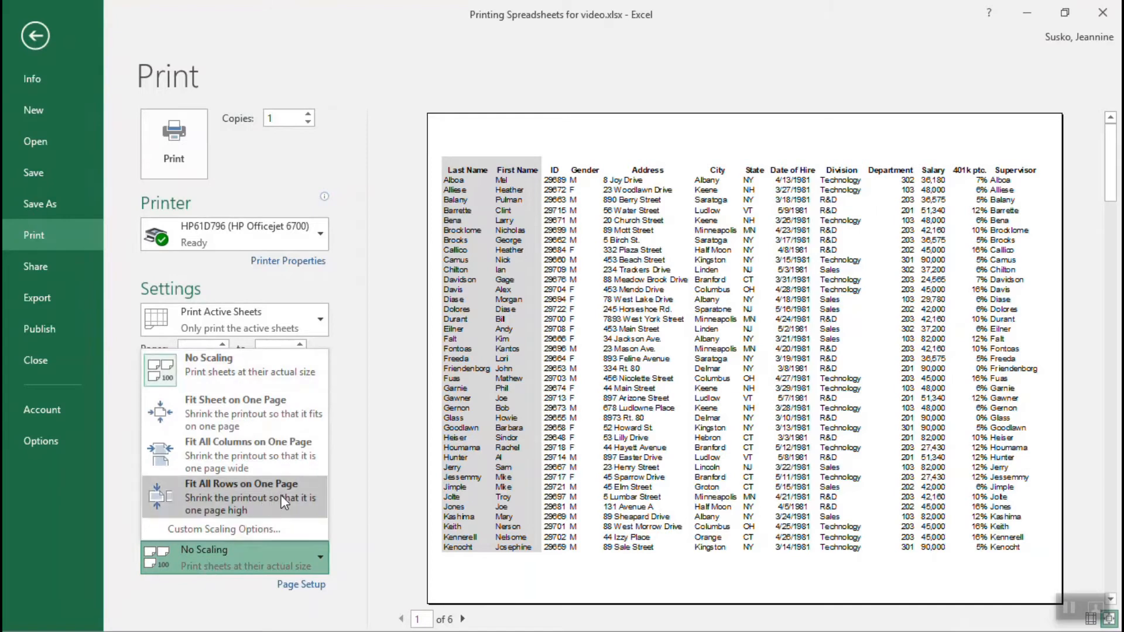
click(308, 458)
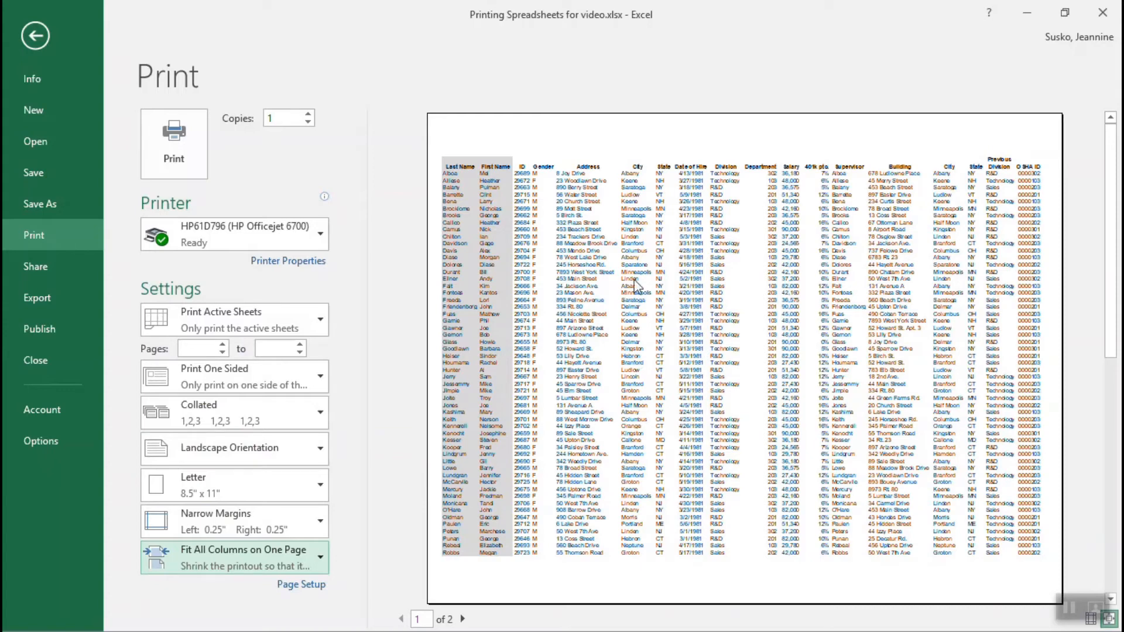
click(280, 554)
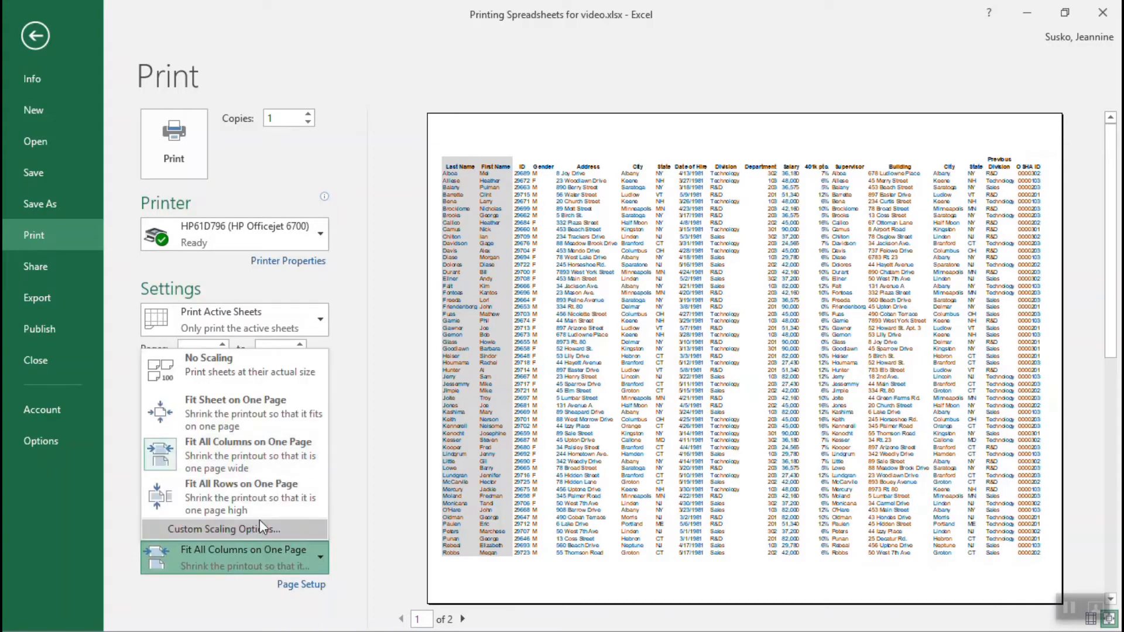
click(265, 374)
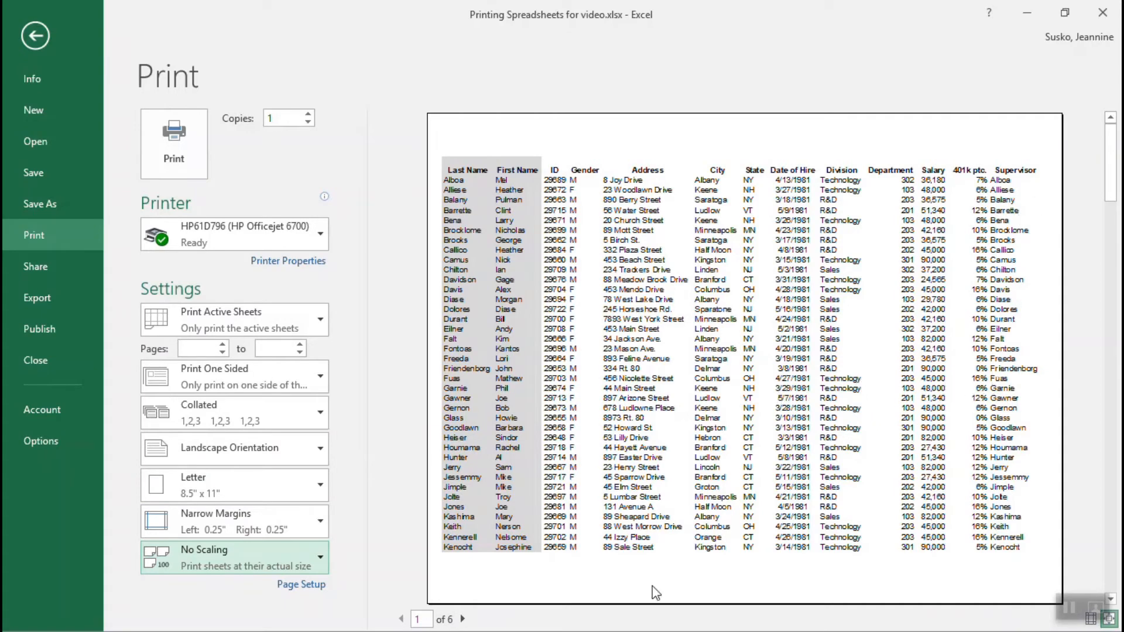
- Page through the Print III preview to page 4, checking which columns and names each page carries, and return to the sheet
click(464, 620)
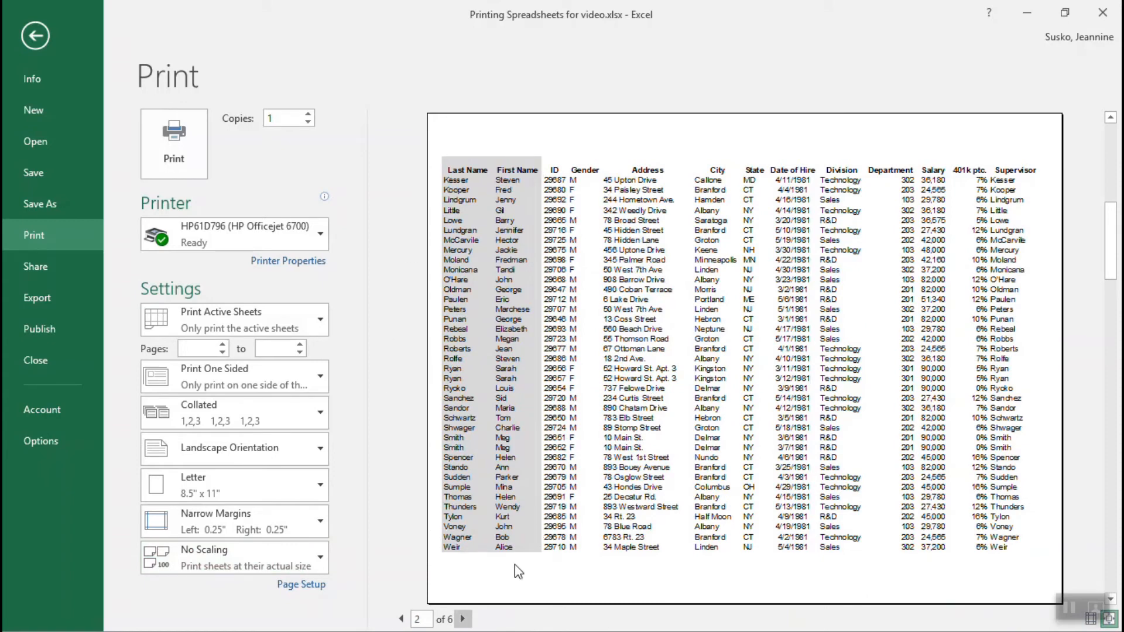
click(462, 619)
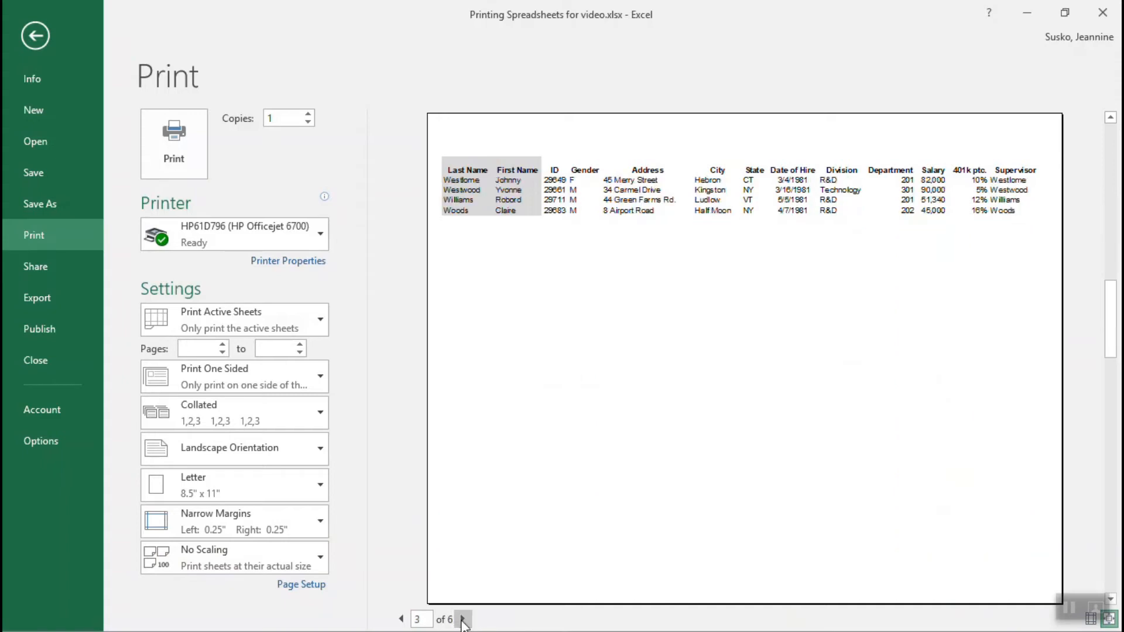
click(462, 620)
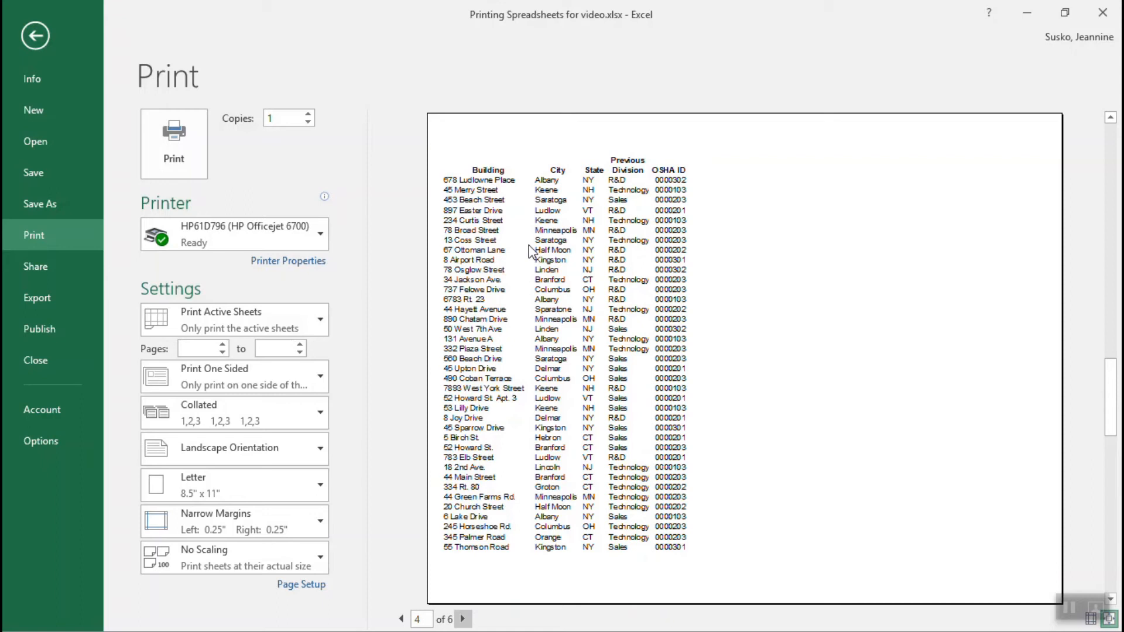
click(37, 38)
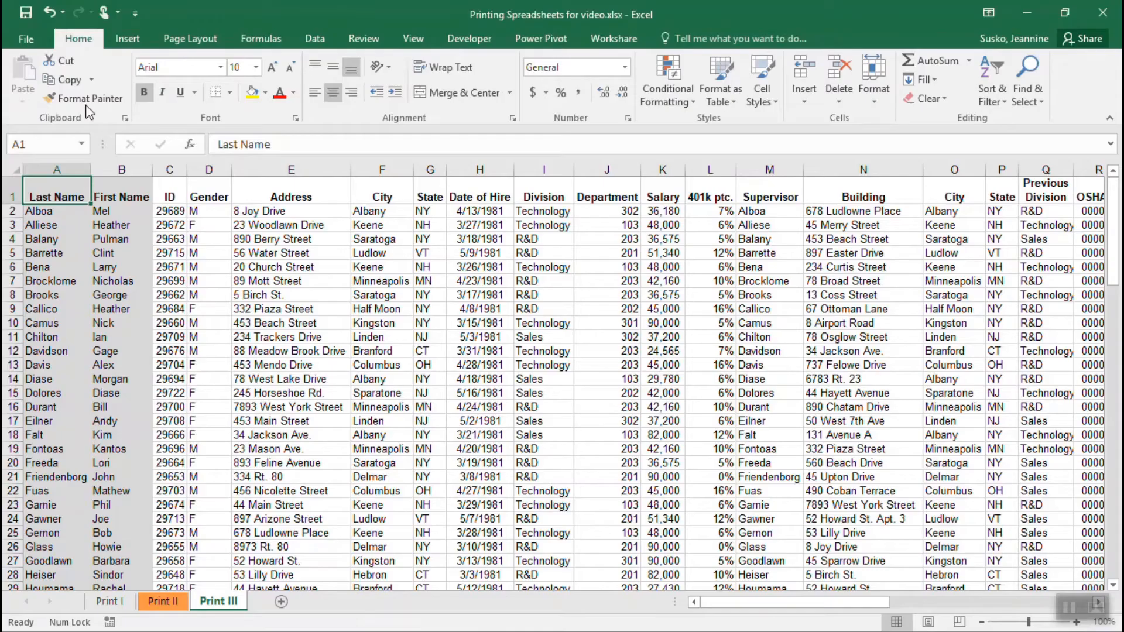
- Set columns A:B to repeat at left on every printed page of the Print III sheet, and show the print preview
click(449, 393)
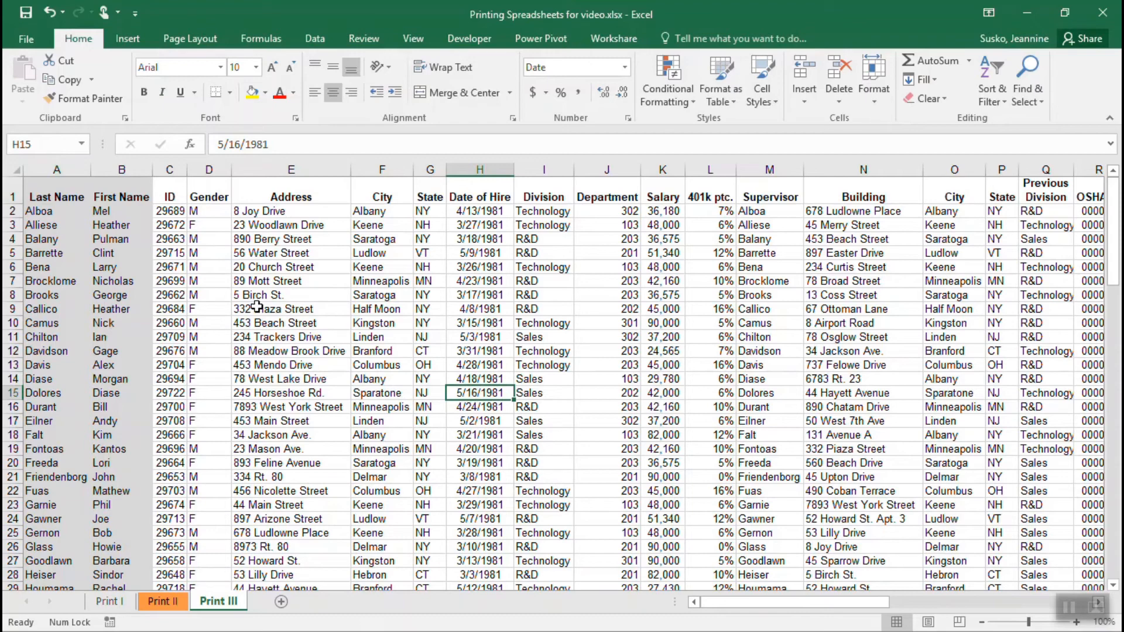
click(208, 40)
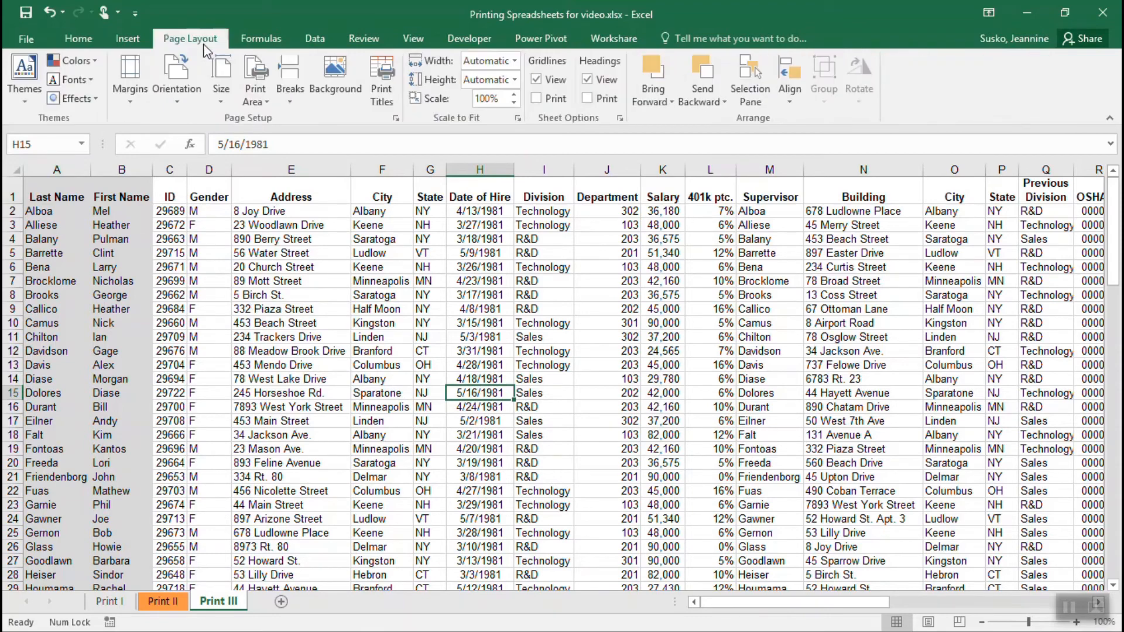
click(383, 94)
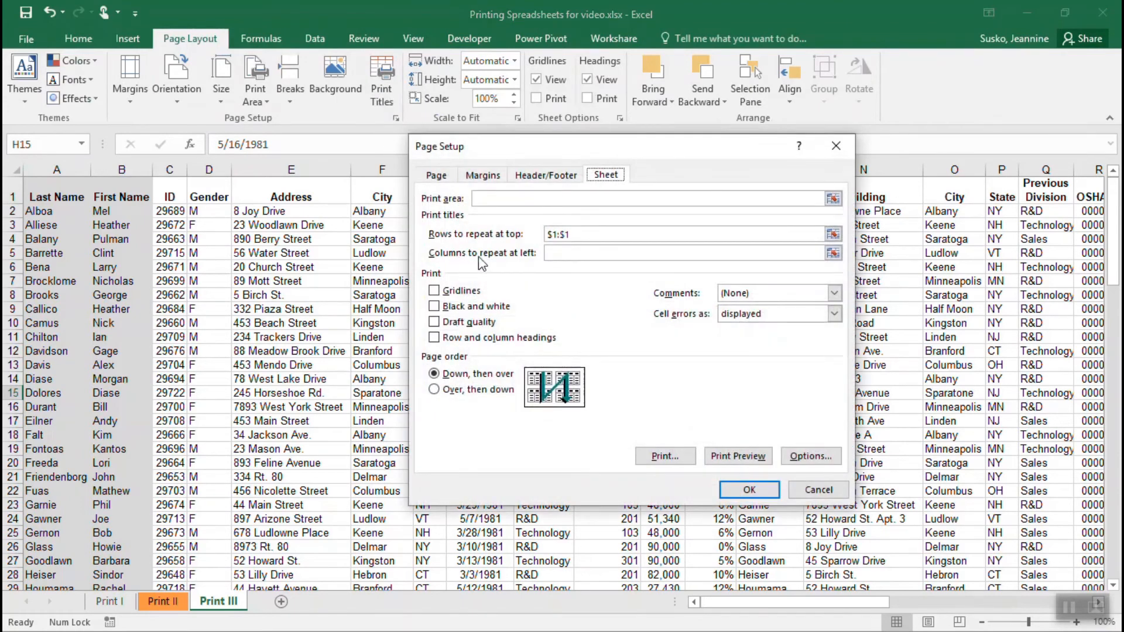
click(553, 252)
click(558, 253)
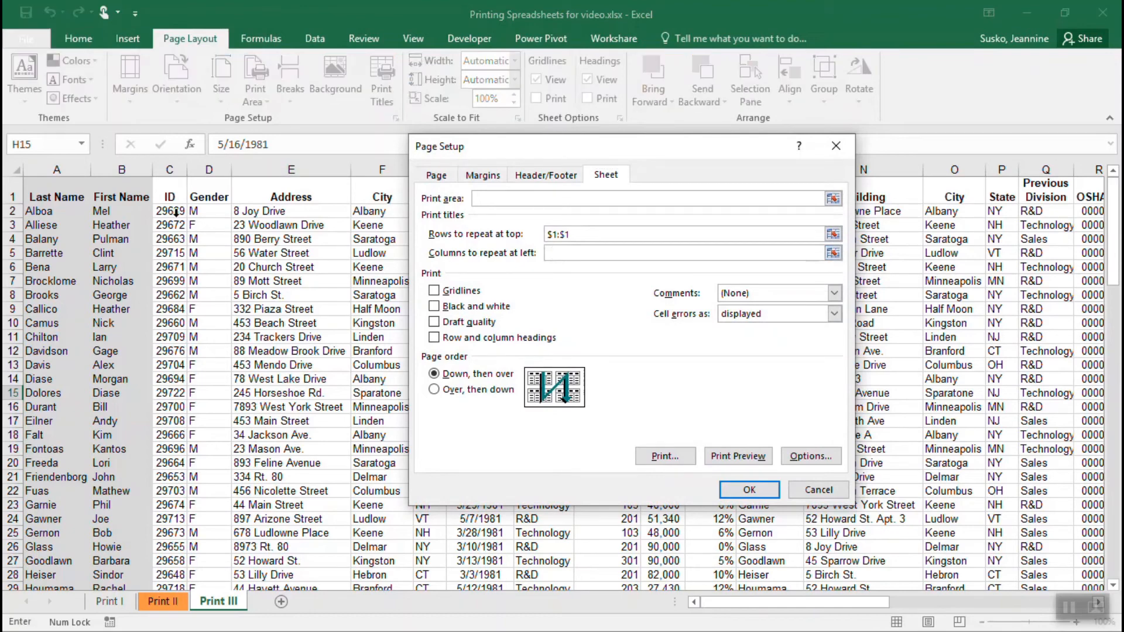
drag(54, 170, 119, 165)
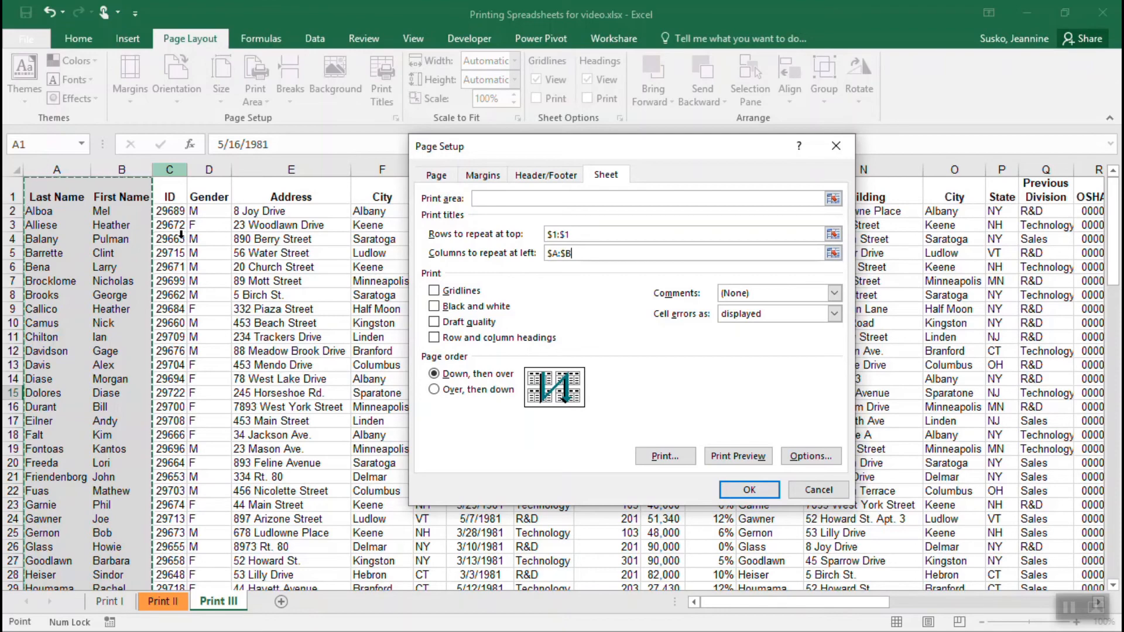
click(737, 456)
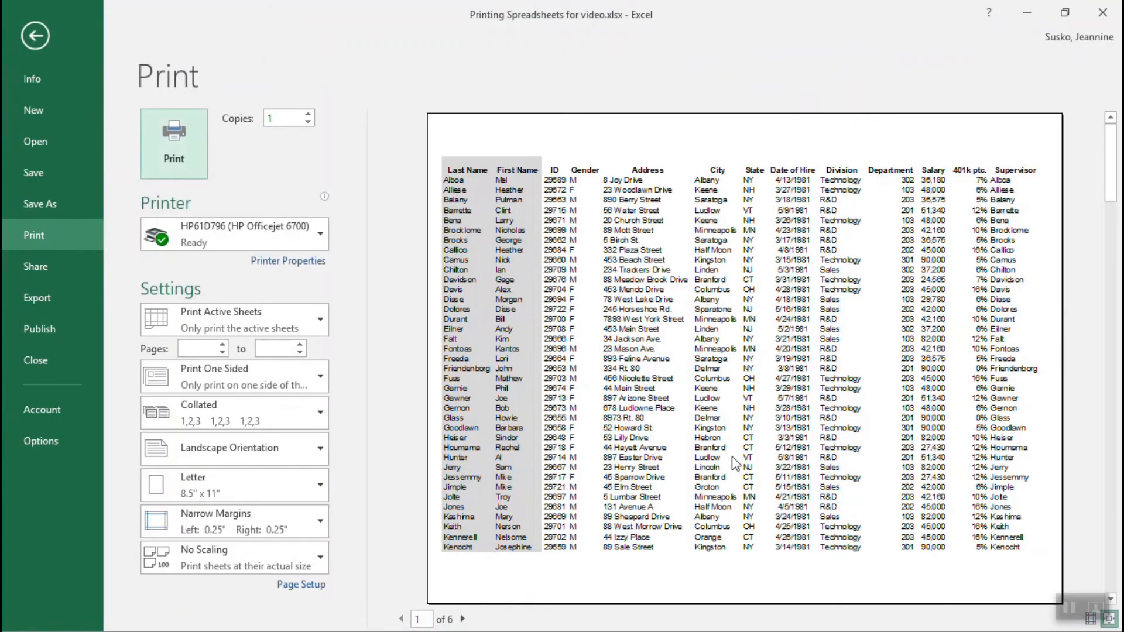
- Page through the preview to page 4 to check the repeated Last Name and First Name columns, and return to page 1
click(462, 619)
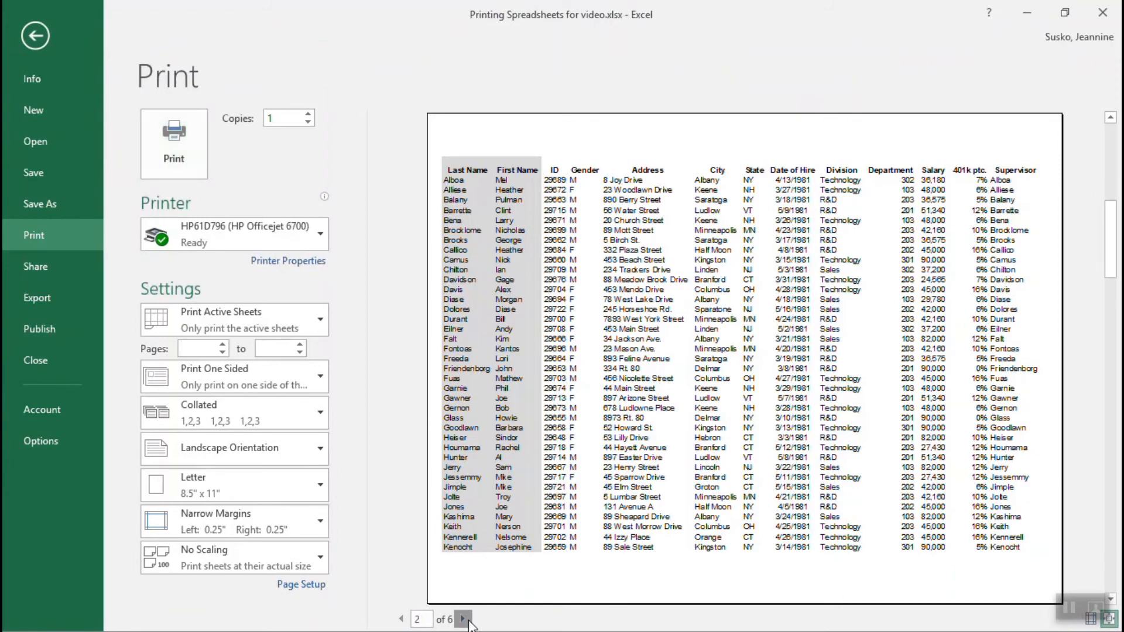
click(462, 619)
click(463, 619)
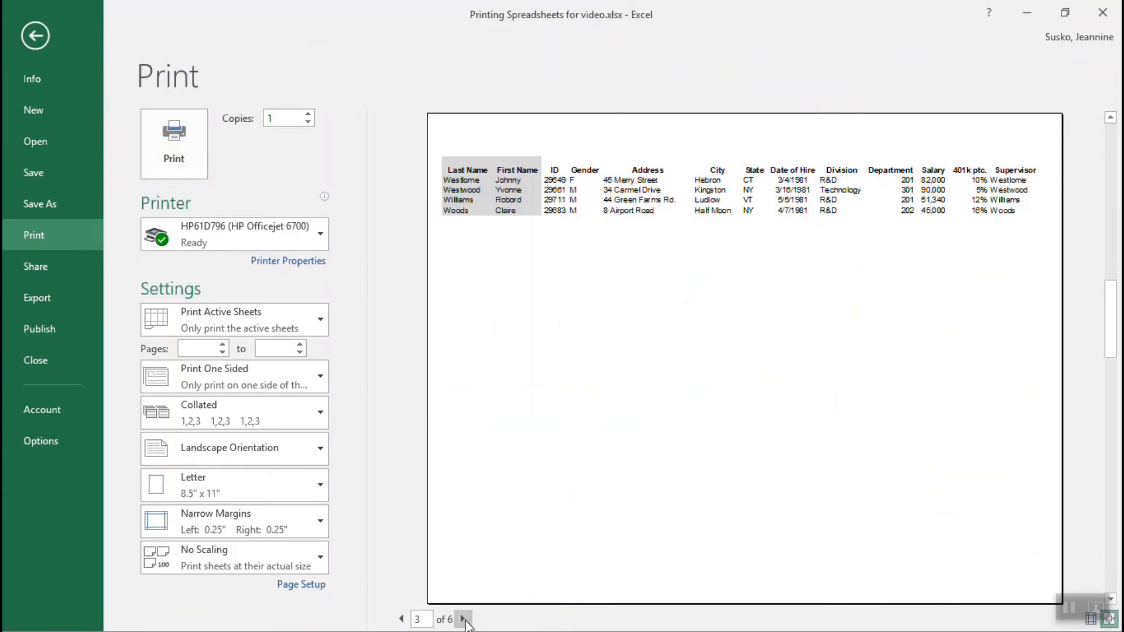
click(463, 619)
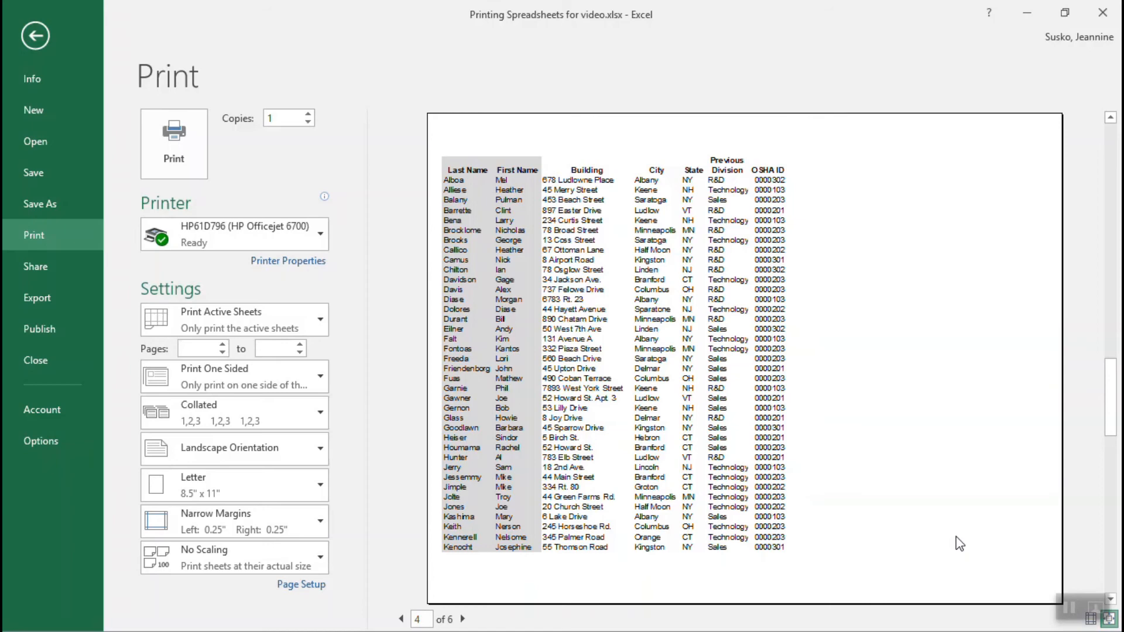
click(401, 618)
click(401, 619)
click(401, 619)
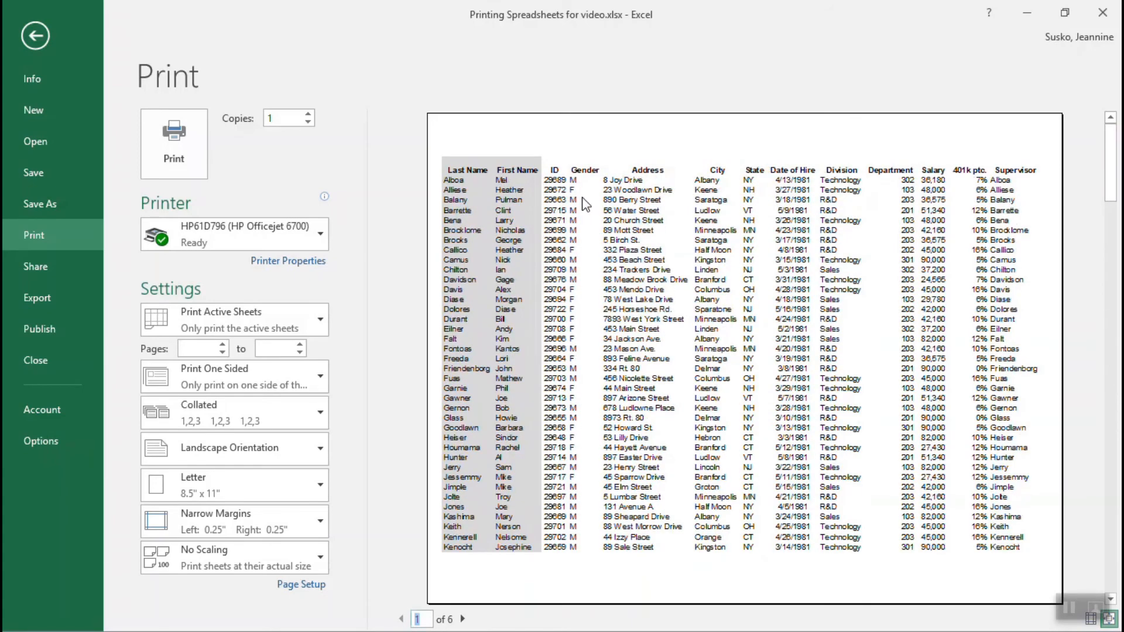
- Compare preview pages 1 to 4 again, examining the order in which the employees' rows and remaining columns would print
click(463, 619)
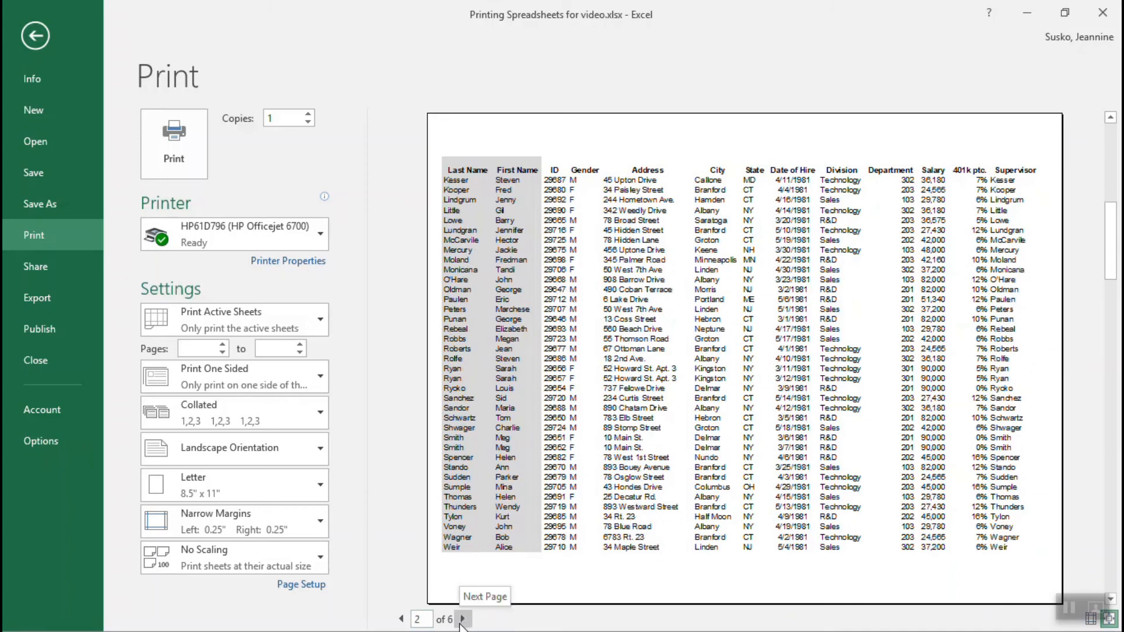
click(463, 619)
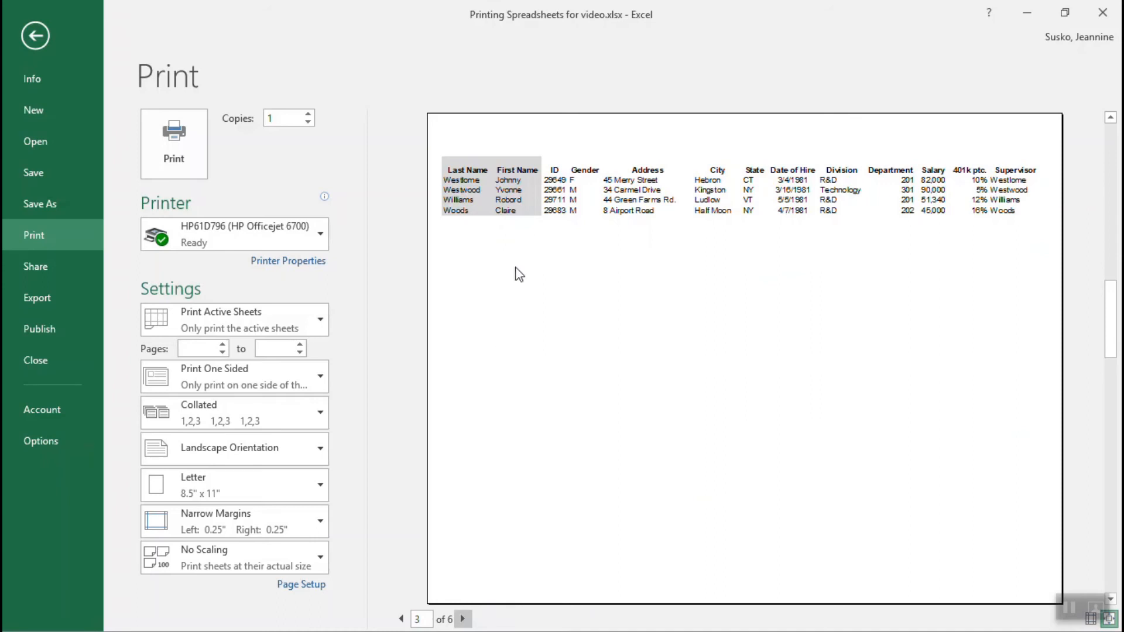
click(463, 618)
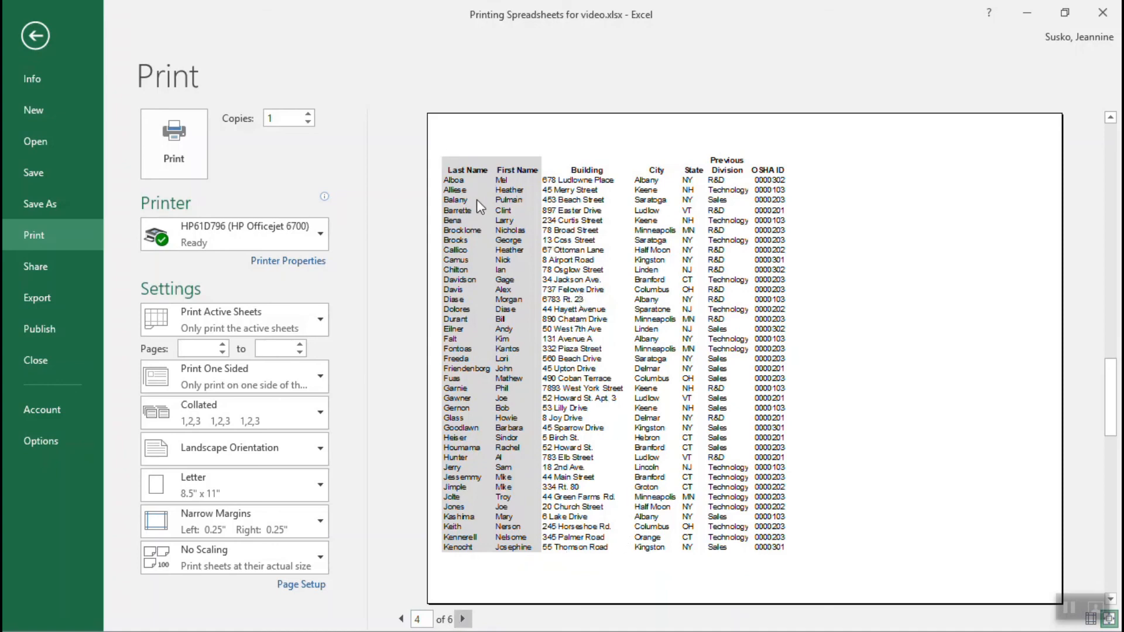
click(401, 619)
click(401, 619)
click(401, 619)
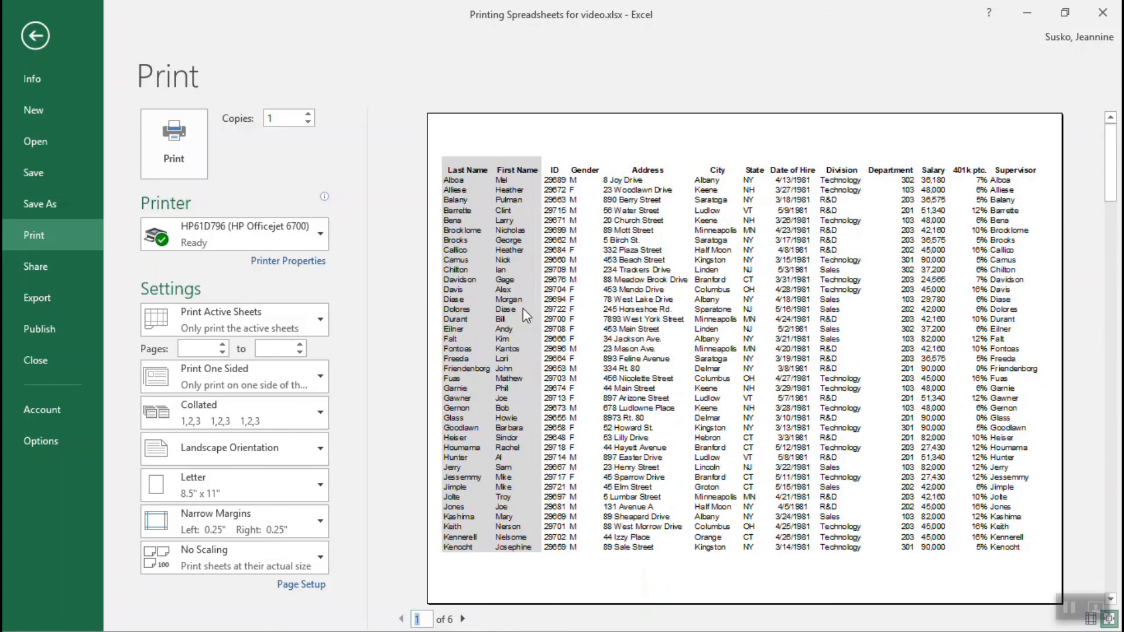
click(463, 619)
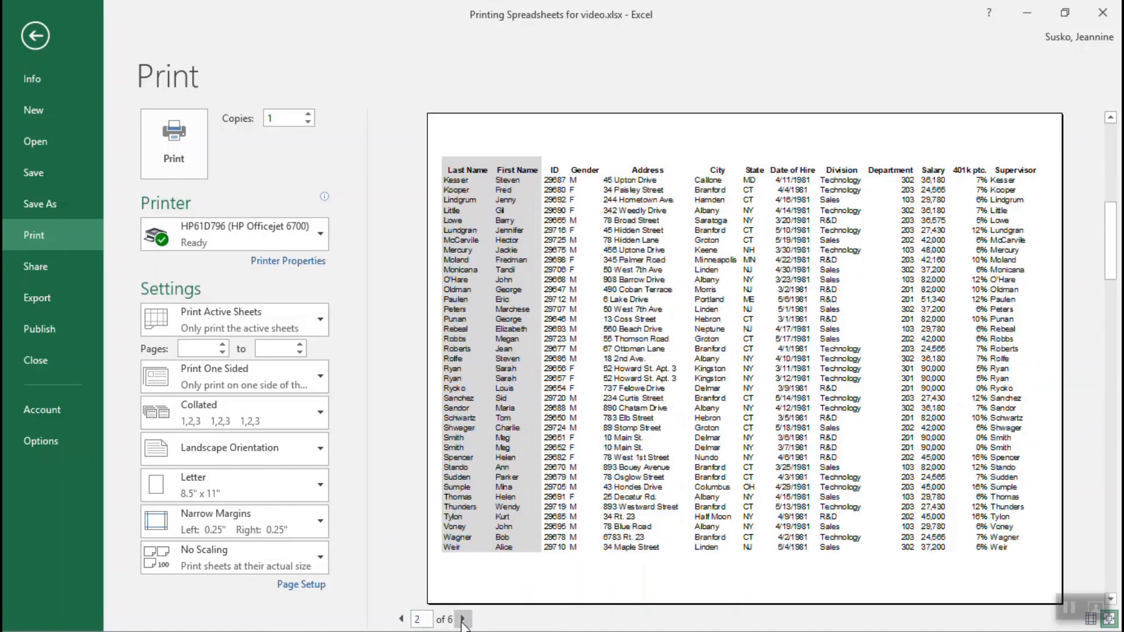
click(462, 620)
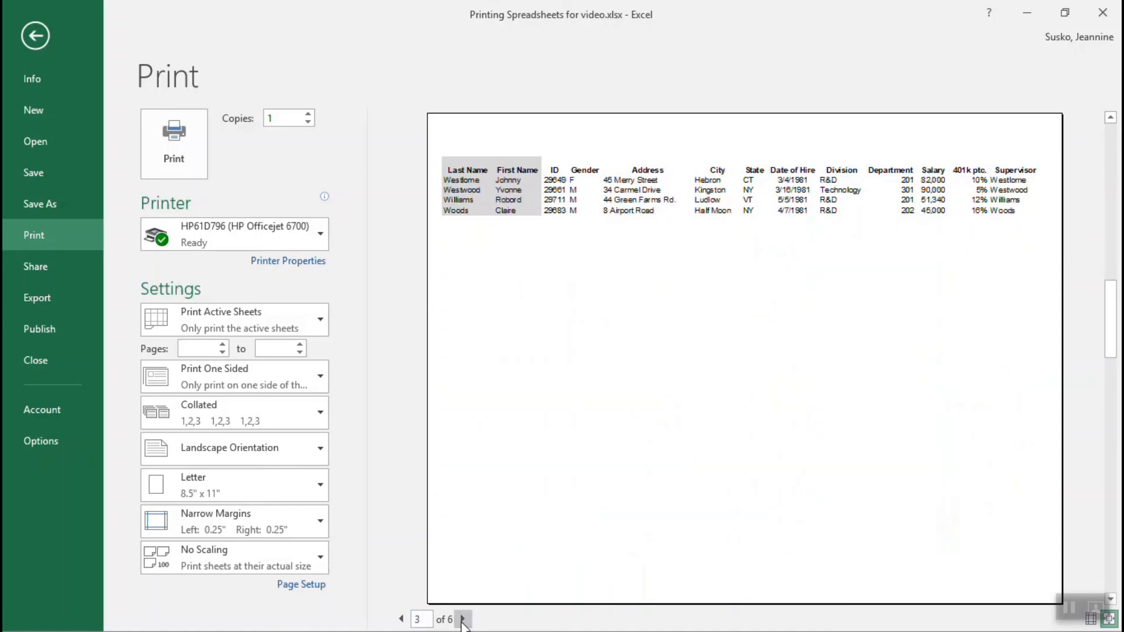
click(462, 619)
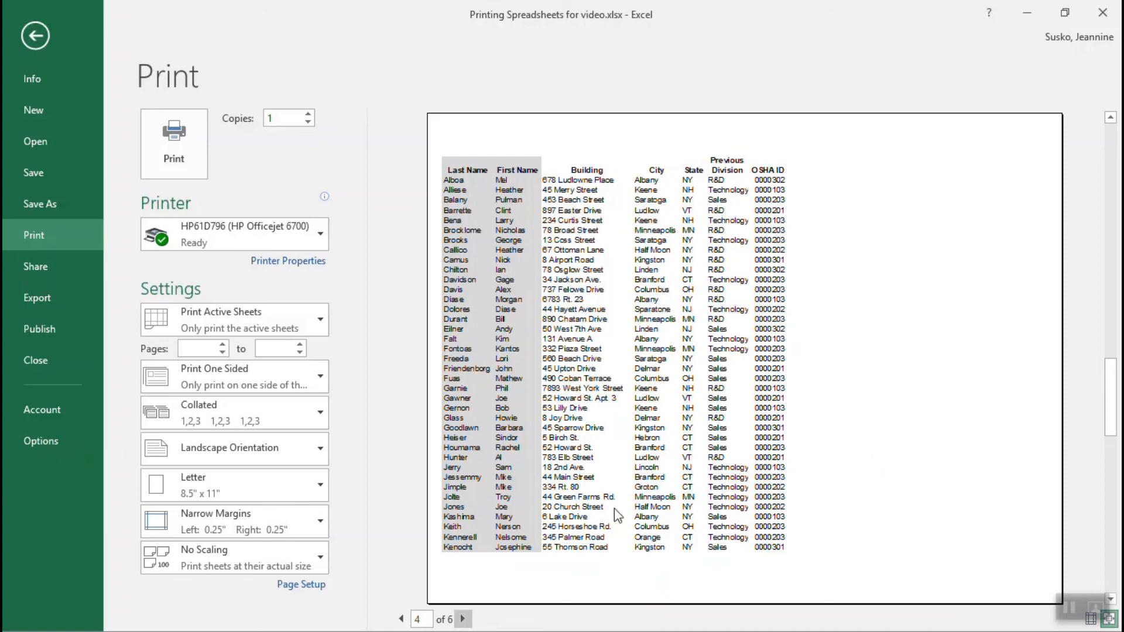
- Set the page order to Over, then down, and check the sequence of pages 1 and 2 in the preview
click(301, 586)
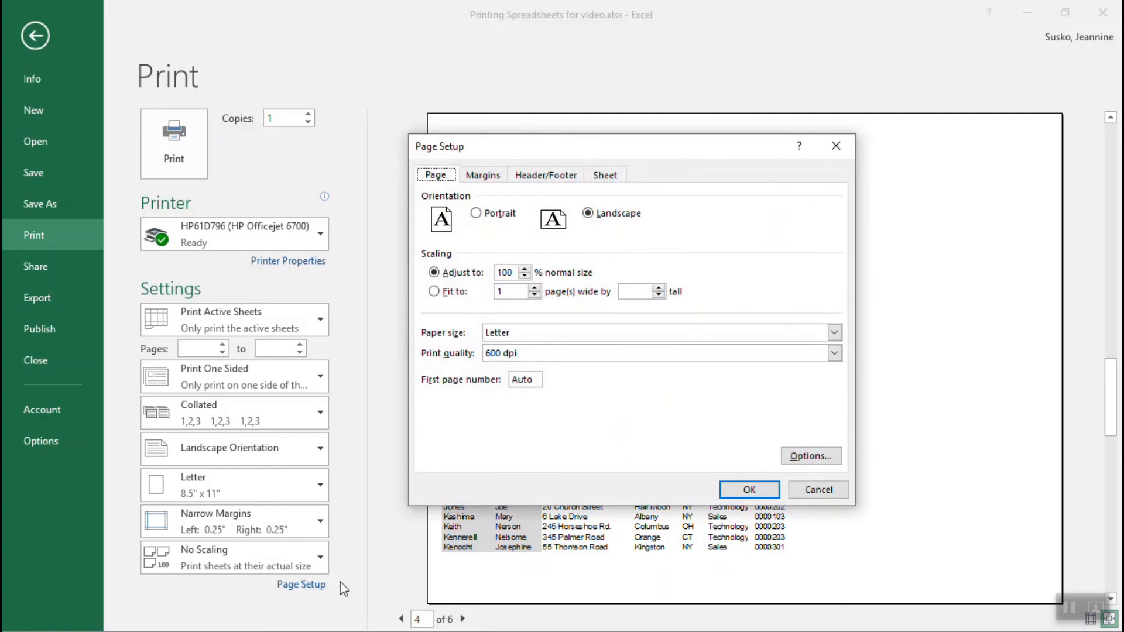
click(607, 177)
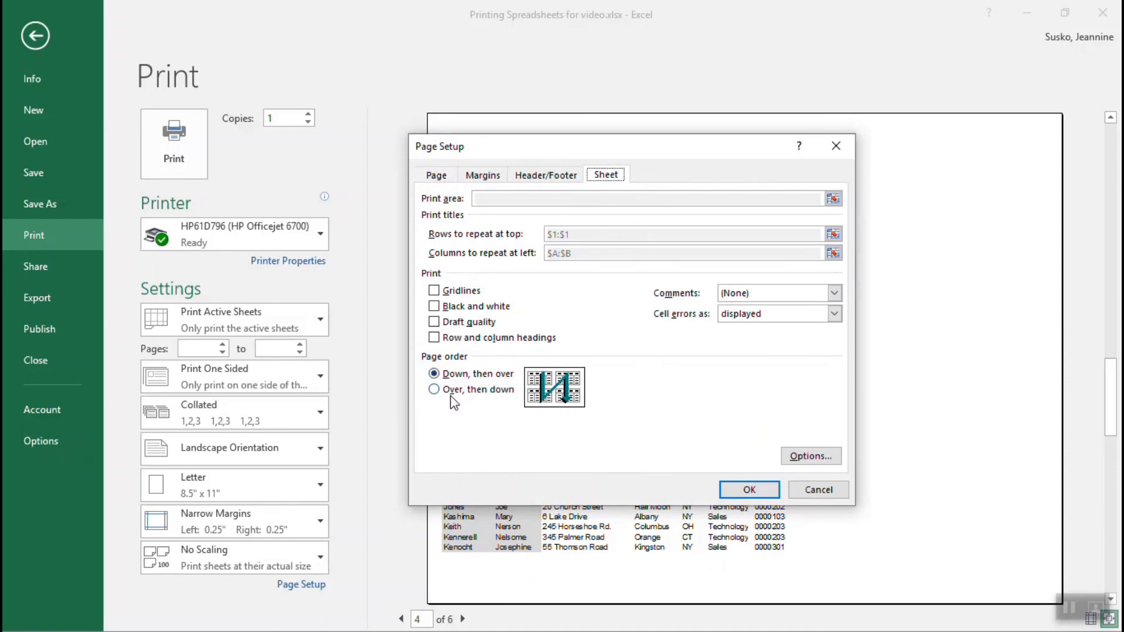
click(434, 391)
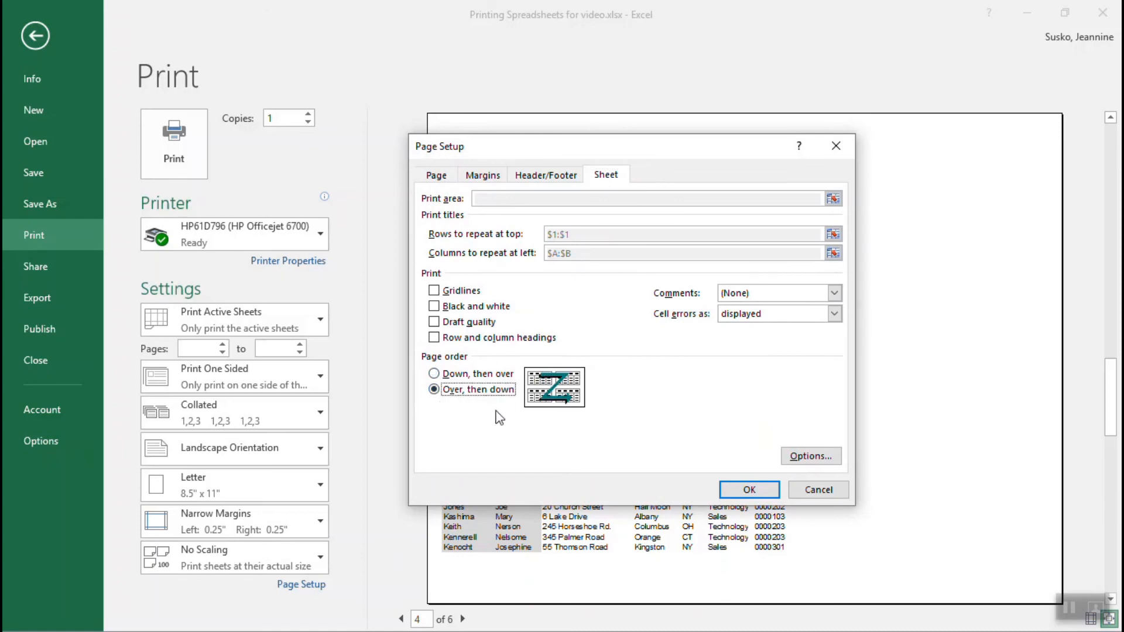
click(749, 491)
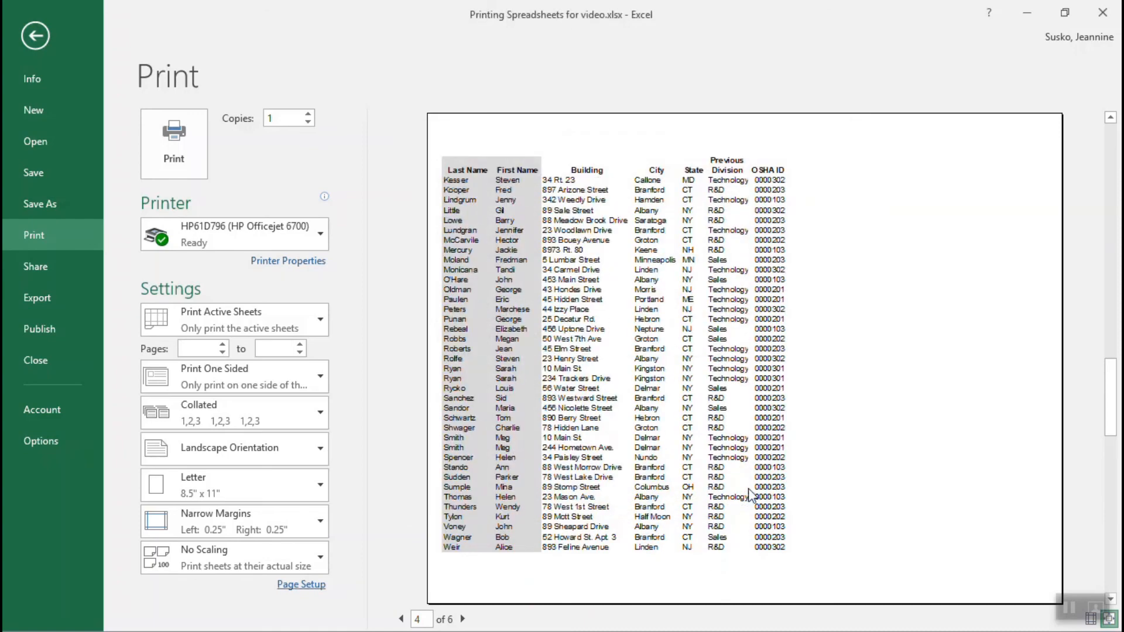
click(402, 619)
click(402, 620)
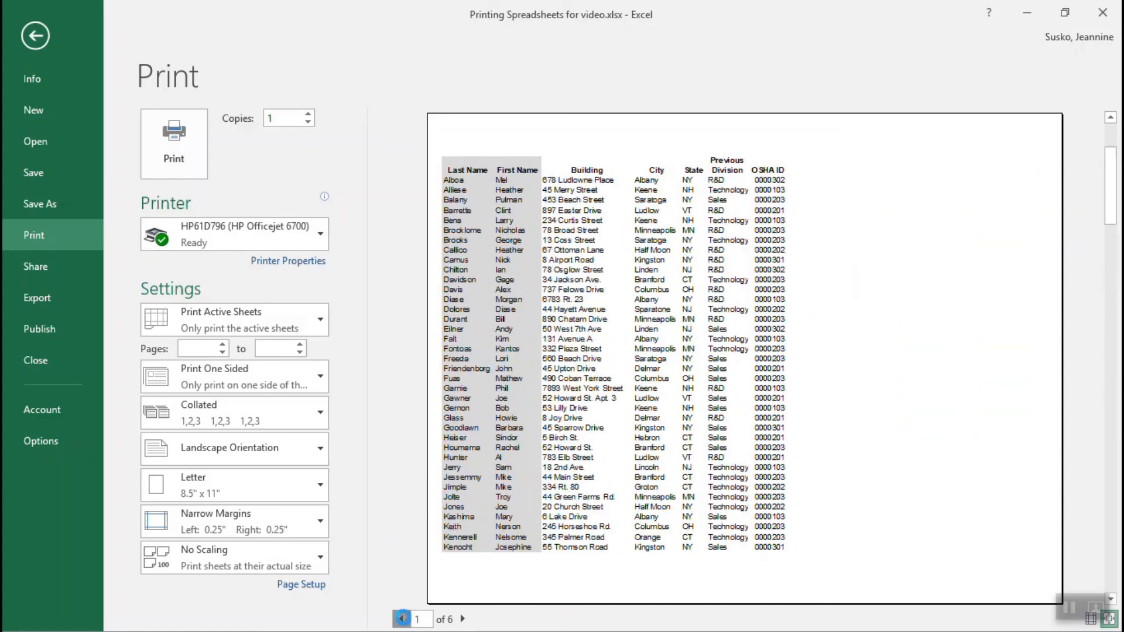
click(403, 619)
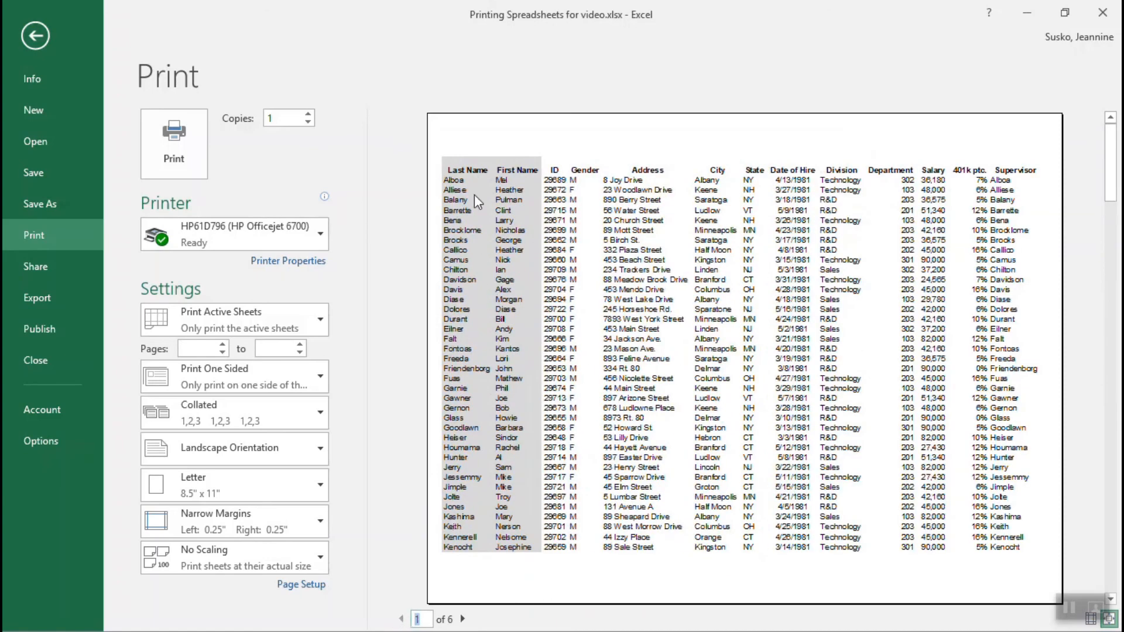
click(463, 619)
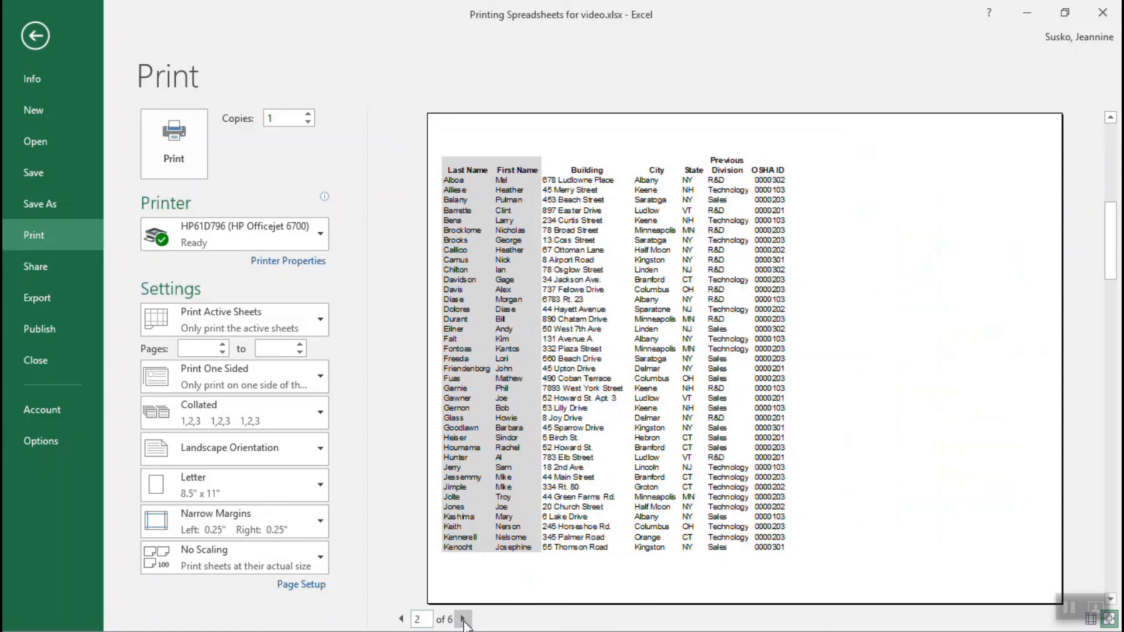